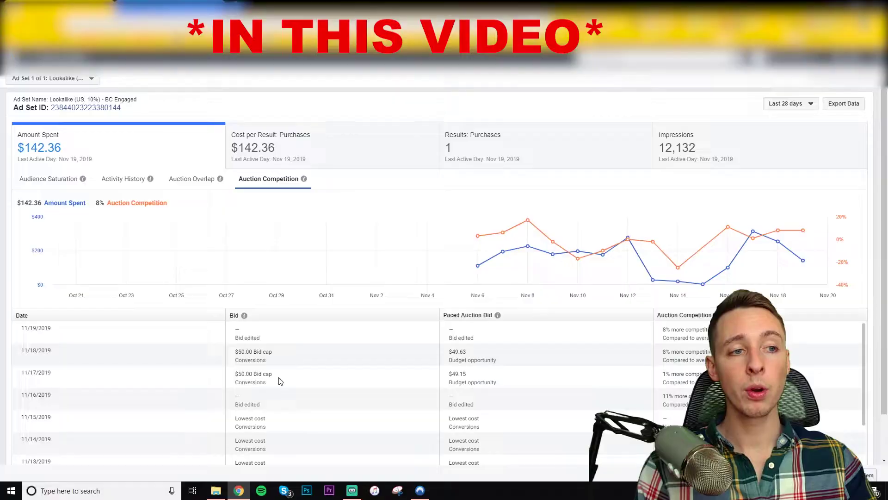
# Highlight the Nov 16–18 bid rows, then clear the selection.
pyautogui.moveTo(677, 393)
pyautogui.mouseDown()
pyautogui.moveTo(662, 331)
pyautogui.moveTo(679, 398)
pyautogui.mouseUp()
pyautogui.click(663, 331)
pyautogui.click(680, 398)
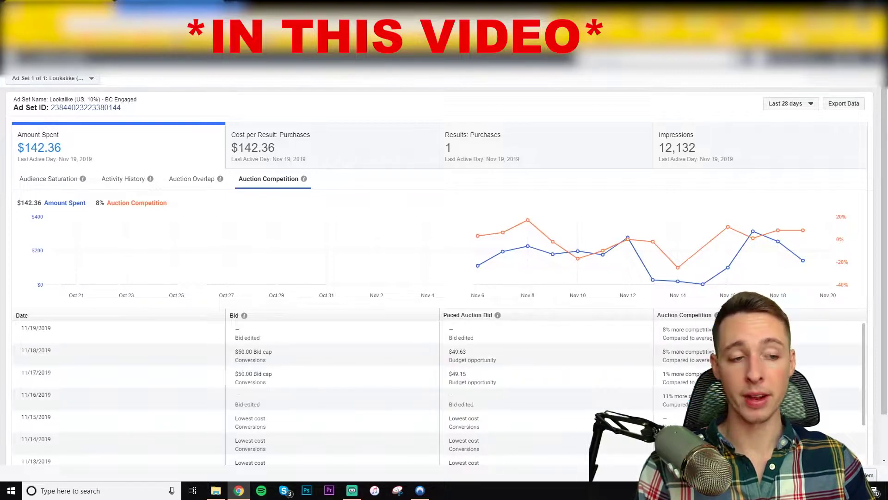
pyautogui.moveTo(737, 230)
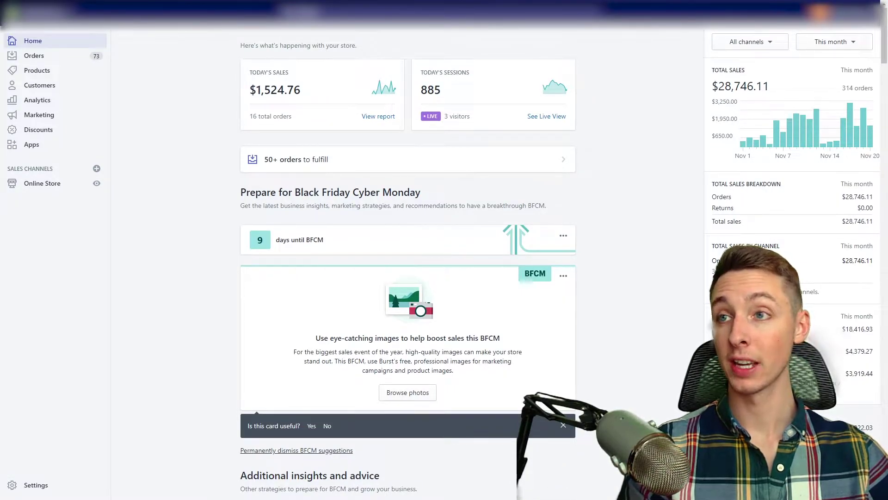
pyautogui.moveTo(744, 145)
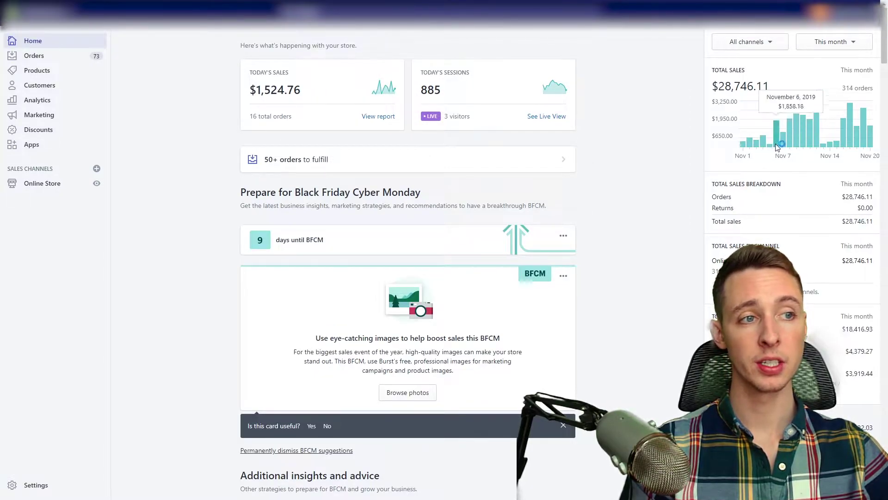
pyautogui.moveTo(790, 147)
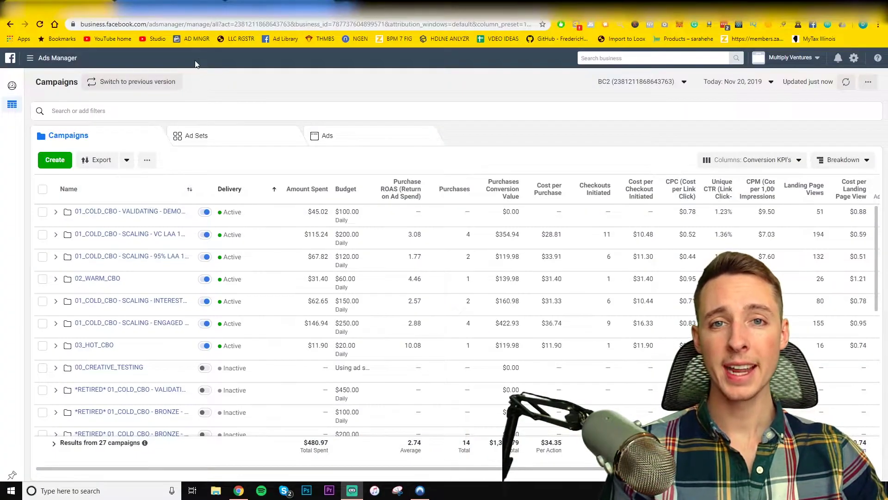
# Calculate 1,524.76 / 480 in the address bar, about 3.18, then dismiss the suggestions.
pyautogui.click(218, 26)
pyautogui.write('1,524.76')
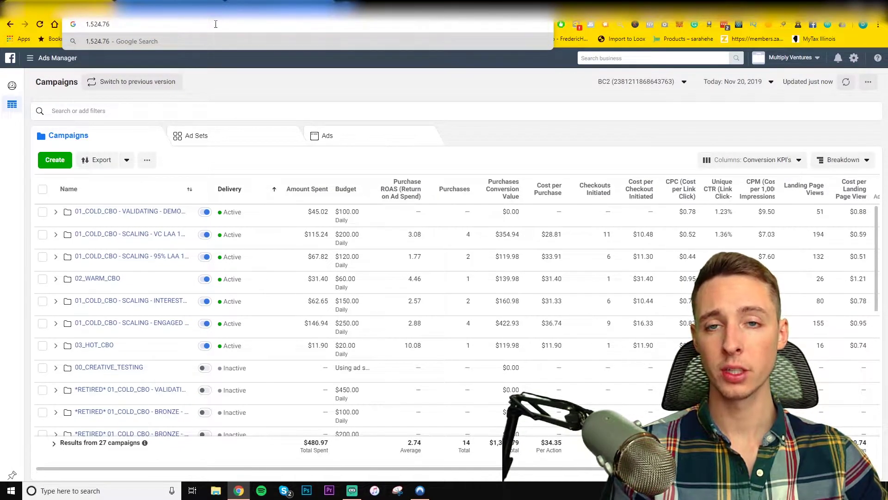
pyautogui.write('/')
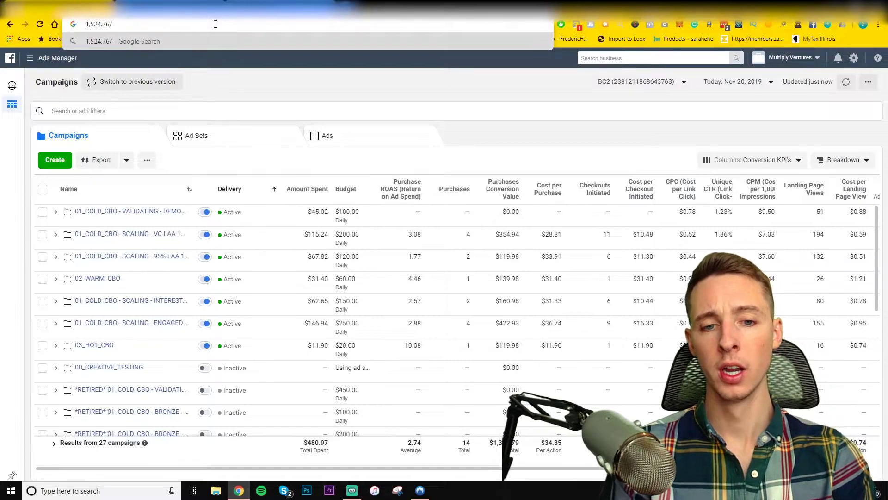
pyautogui.write('480')
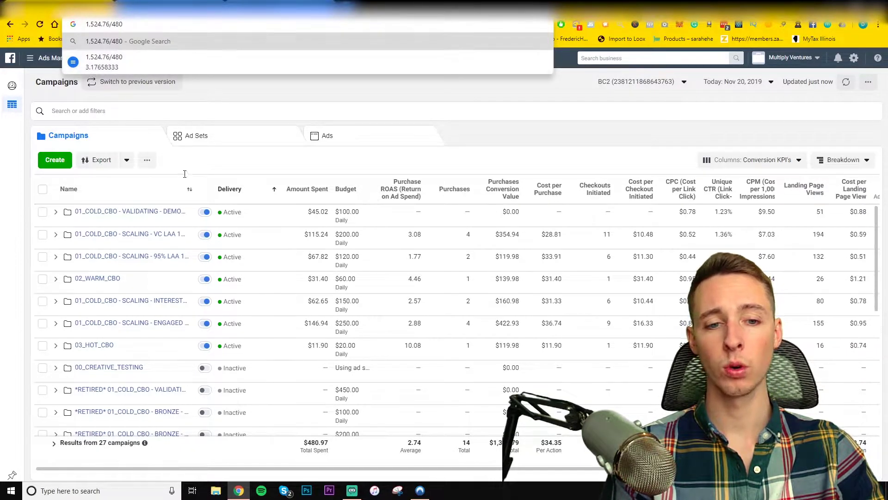
pyautogui.click(400, 446)
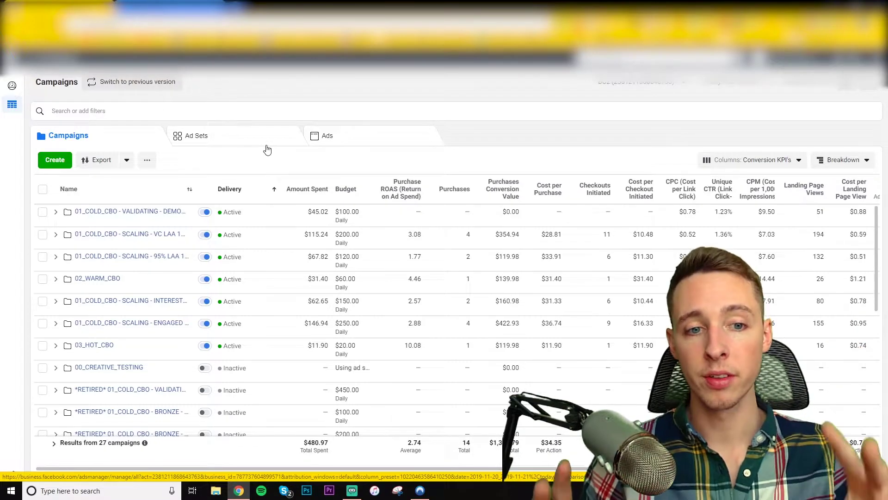
pyautogui.click(203, 8)
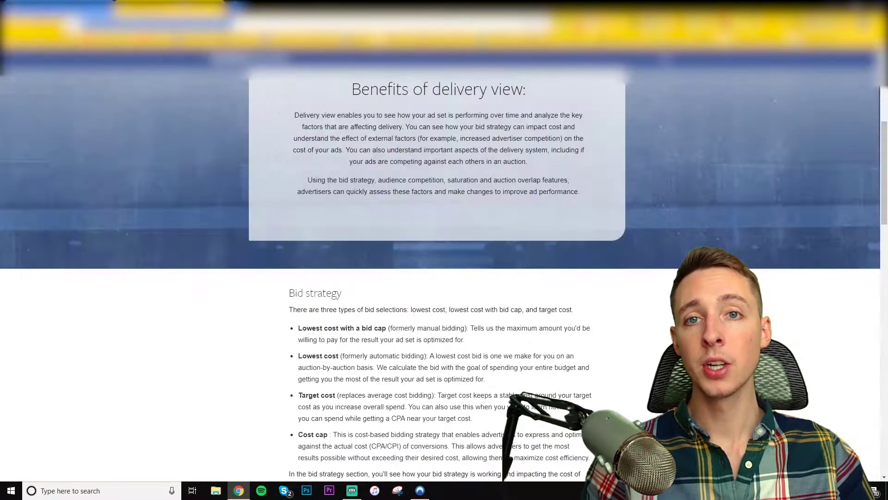
pyautogui.scroll(6, 201, 231)
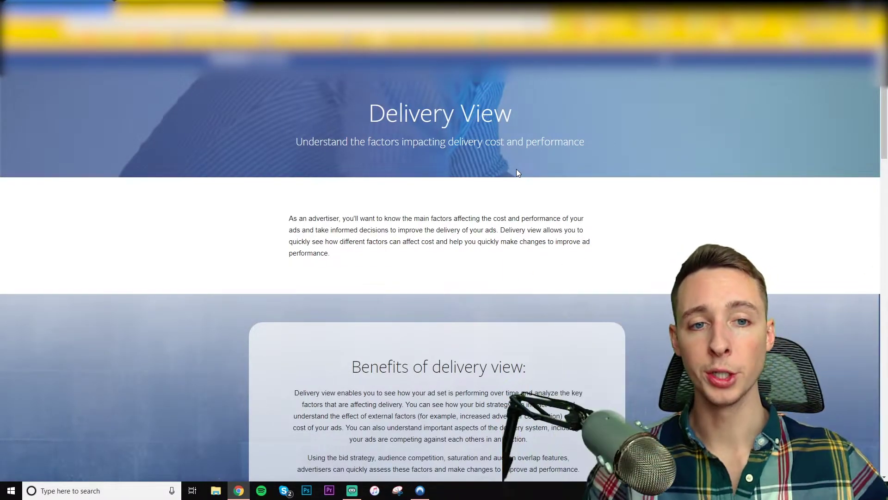
pyautogui.scroll(-15, 219, 176)
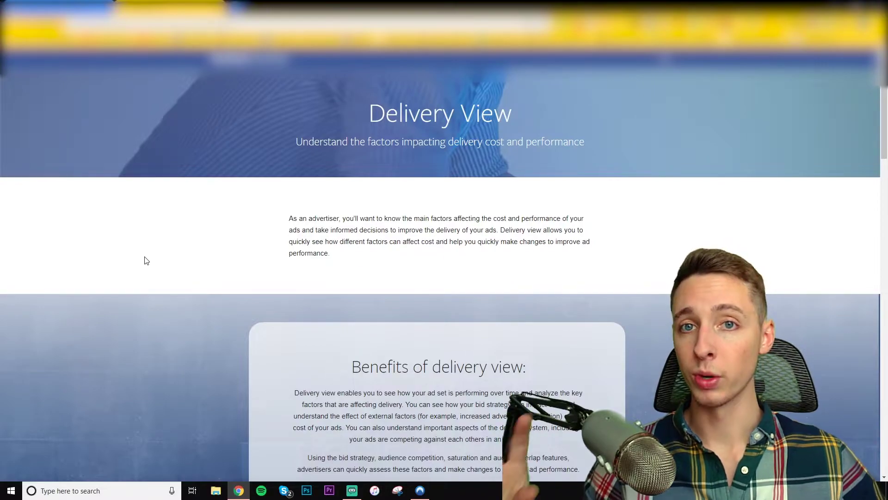
pyautogui.scroll(-10, 148, 258)
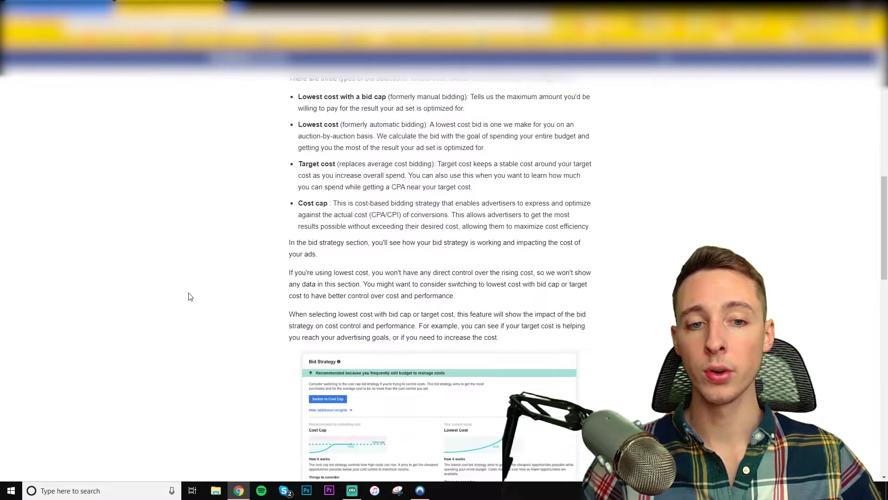
pyautogui.scroll(-4, 199, 315)
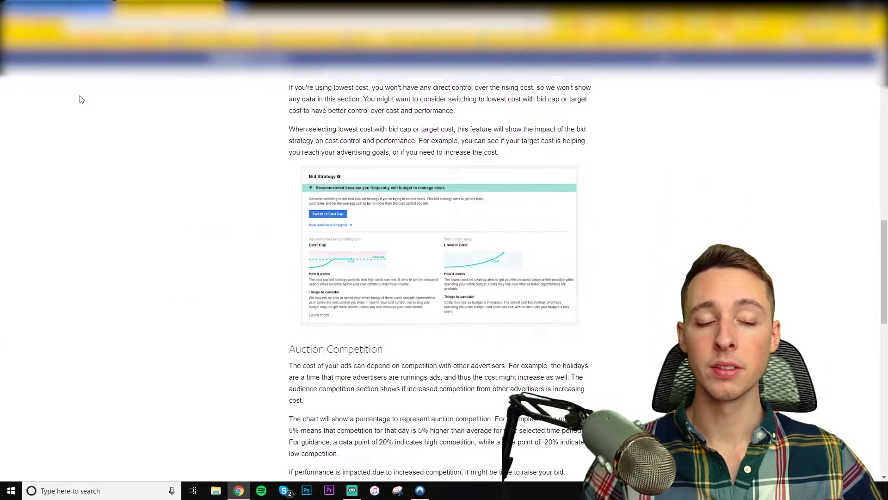
pyautogui.scroll(-8, 166, 330)
pyautogui.scroll(15, 166, 328)
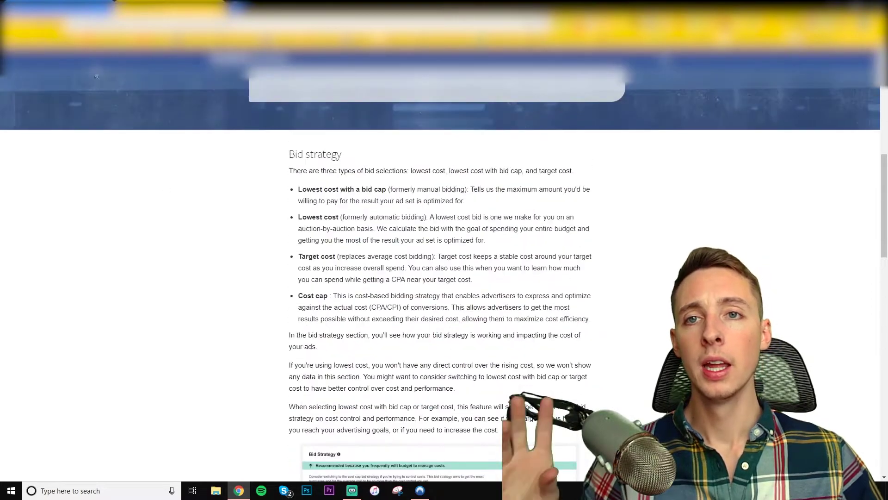
pyautogui.scroll(5, 212, 252)
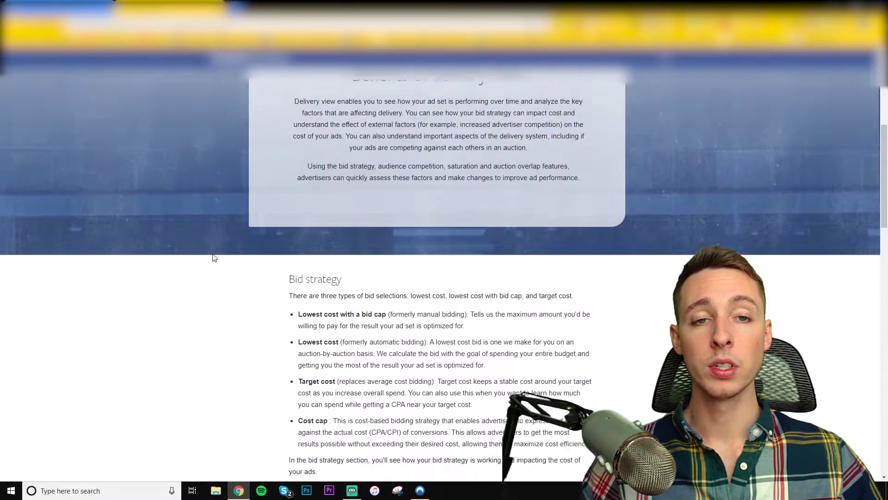
pyautogui.scroll(-6, 240, 249)
pyautogui.scroll(-9, 298, 248)
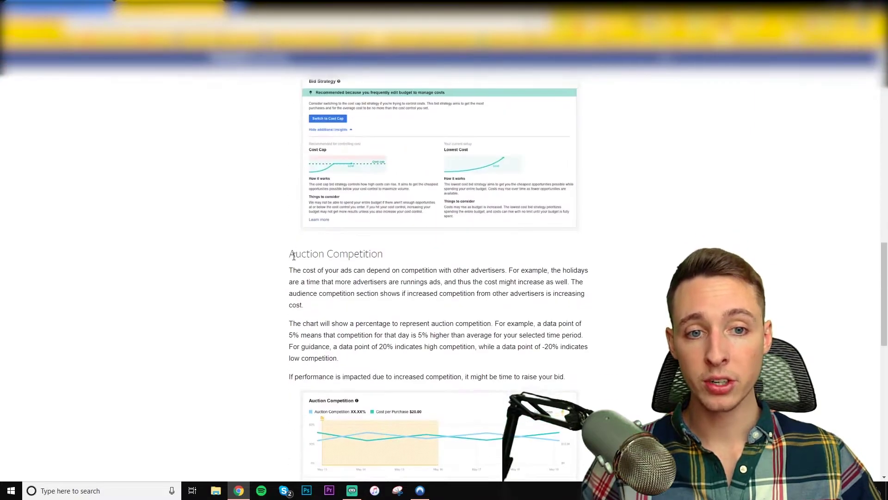
pyautogui.moveTo(289, 180); pyautogui.dragTo(361, 180)
pyautogui.scroll(-1, 396, 204)
pyautogui.scroll(-5, 396, 204)
pyautogui.moveTo(289, 155); pyautogui.dragTo(378, 155)
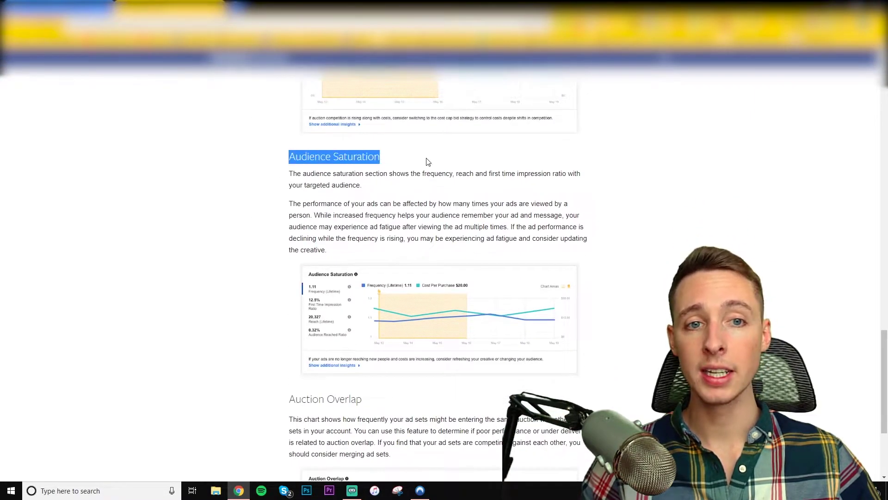
pyautogui.scroll(-4, 378, 155)
pyautogui.moveTo(288, 230); pyautogui.dragTo(370, 230)
pyautogui.scroll(20, 370, 236)
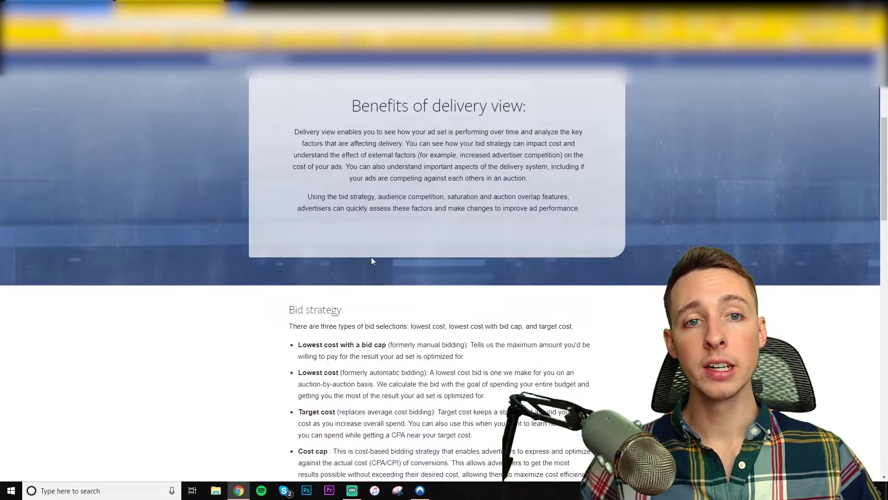
pyautogui.scroll(1, 371, 257)
pyautogui.moveTo(295, 178); pyautogui.dragTo(606, 179)
pyautogui.click(596, 195)
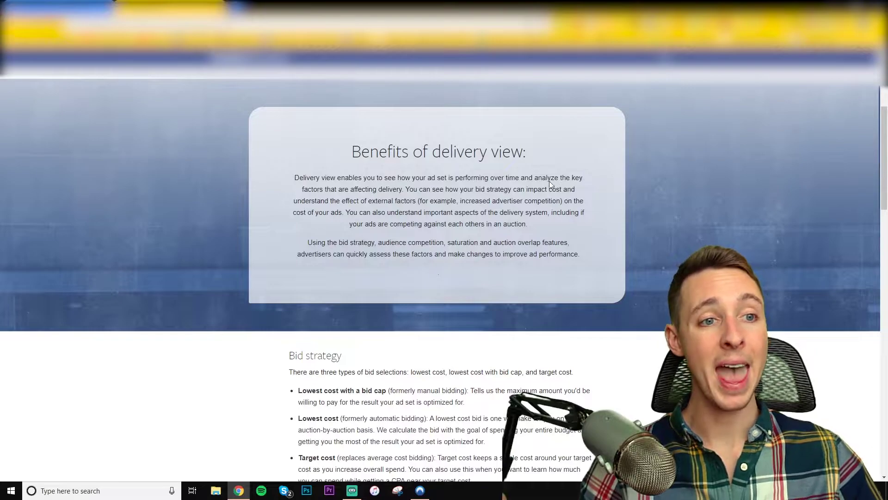
pyautogui.moveTo(534, 177); pyautogui.dragTo(402, 193)
pyautogui.click(363, 264)
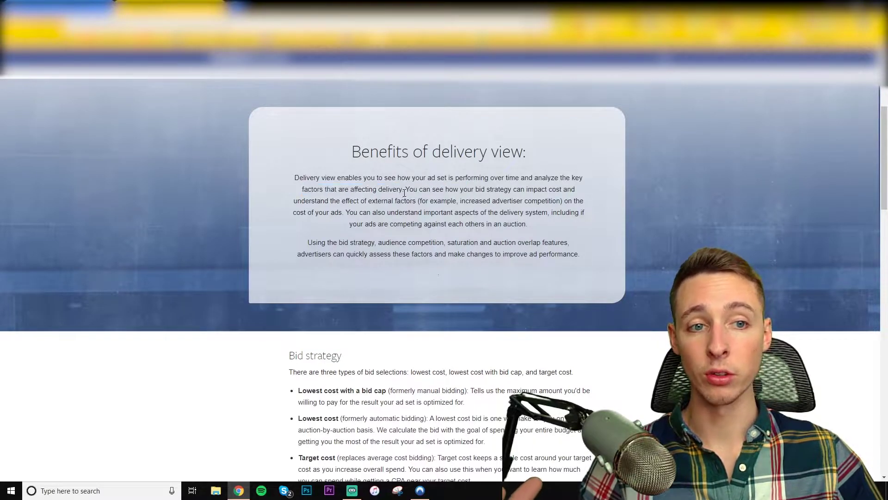
pyautogui.moveTo(382, 212); pyautogui.dragTo(527, 225)
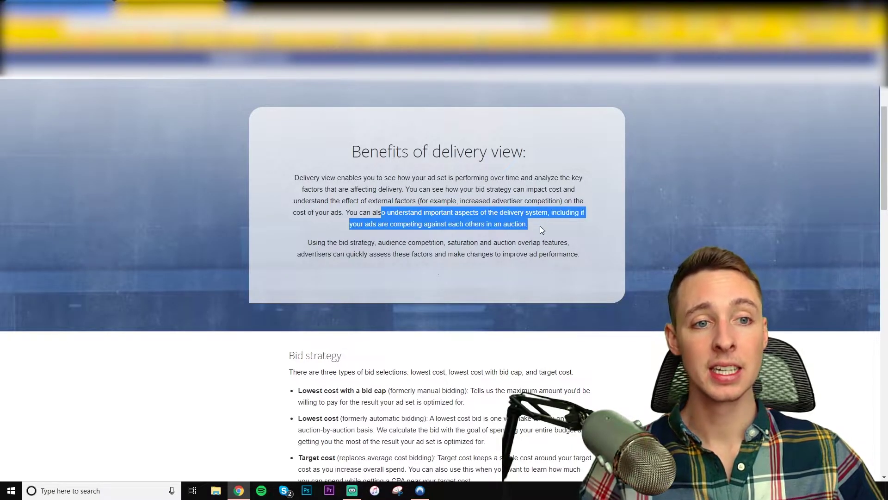
pyautogui.moveTo(346, 254); pyautogui.dragTo(620, 263)
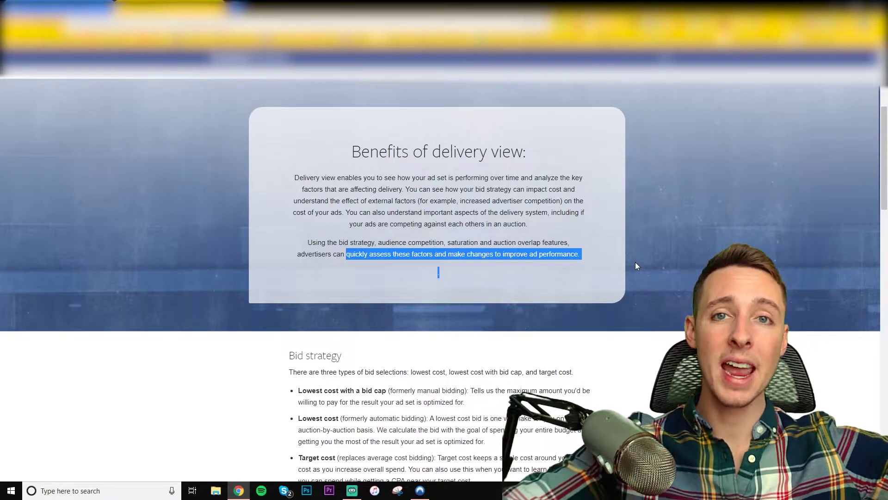
pyautogui.click(488, 262)
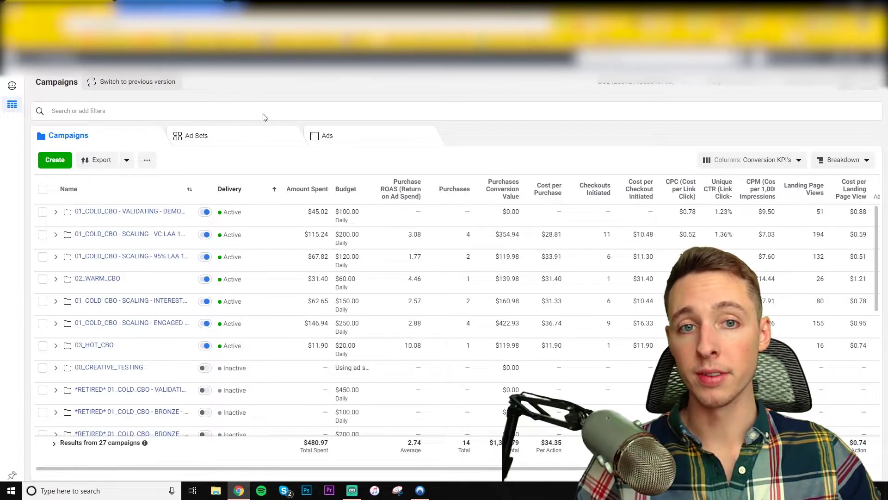
# Filter the campaigns list to those whose ad set delivery is Active.
pyautogui.click(770, 86)
pyautogui.click(180, 115)
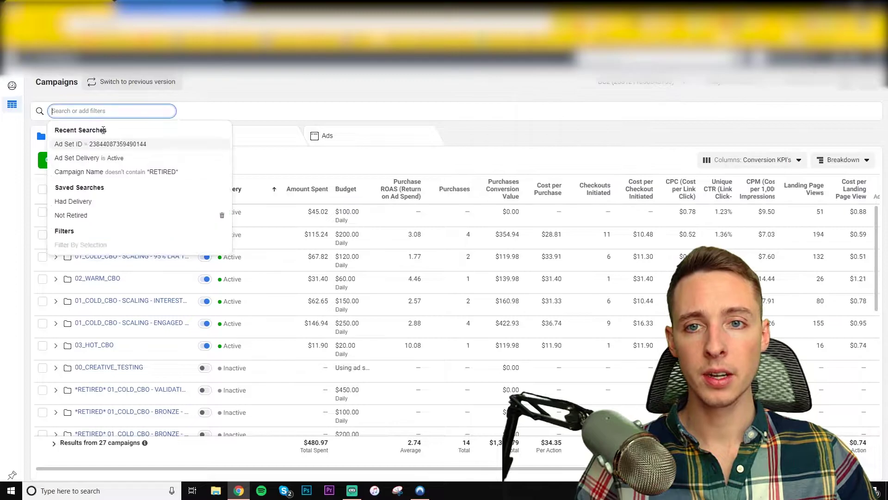
pyautogui.press('Return')
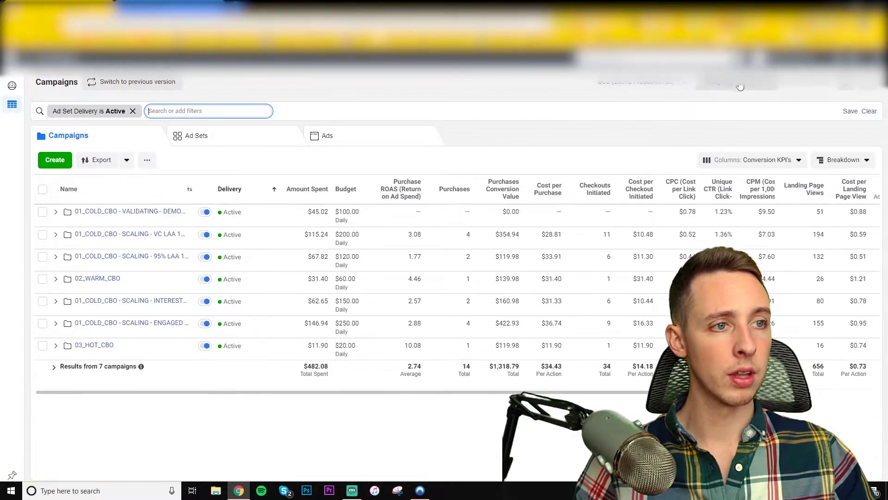
pyautogui.click(736, 83)
pyautogui.click(347, 99)
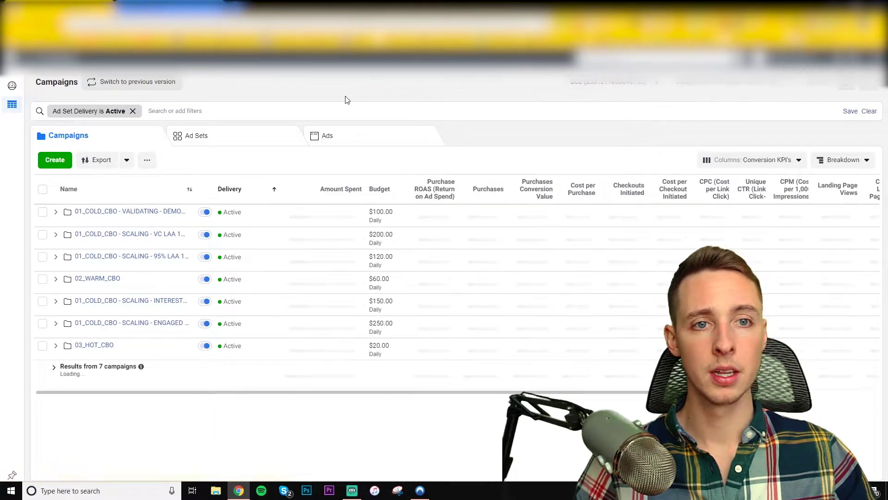
# Sort by amount spent and open the top campaign's ad sets, checking the US ad set's insights status.
pyautogui.click(335, 189)
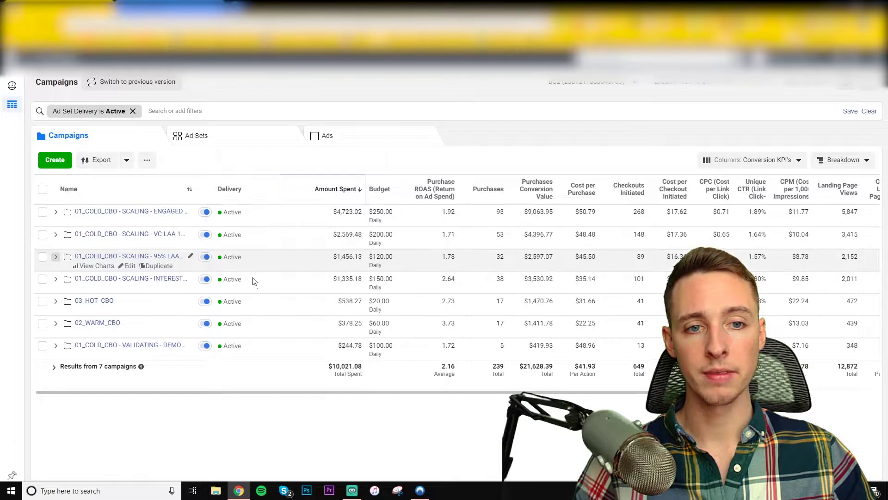
pyautogui.click(138, 212)
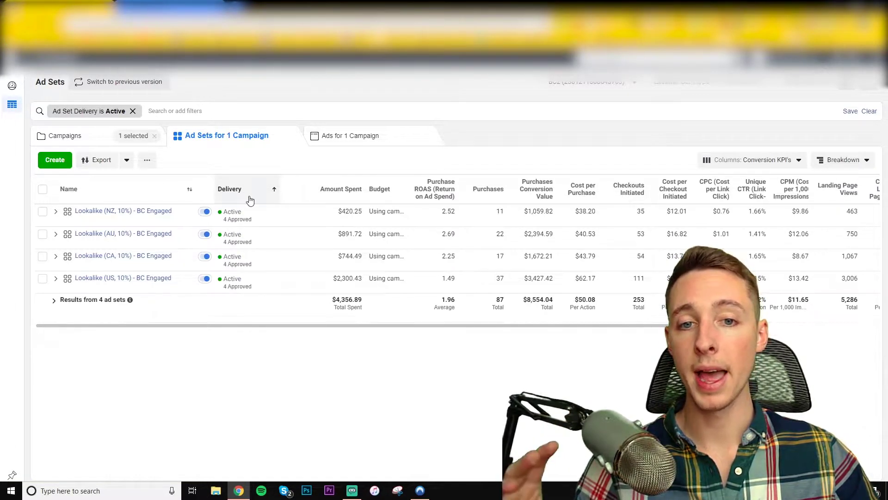
pyautogui.moveTo(230, 282)
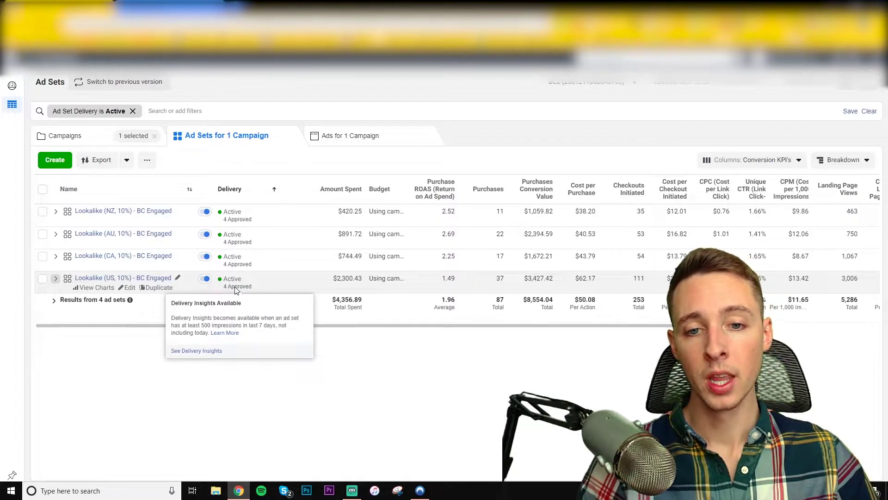
# Open the US ad set's Delivery Insights and chart cost per purchase, purchases, impressions and spend.
pyautogui.click(212, 352)
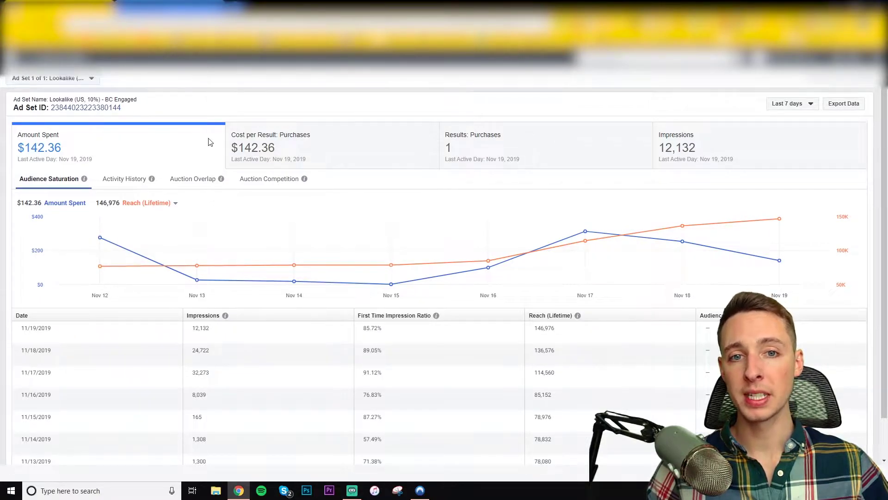
pyautogui.click(257, 144)
pyautogui.click(499, 146)
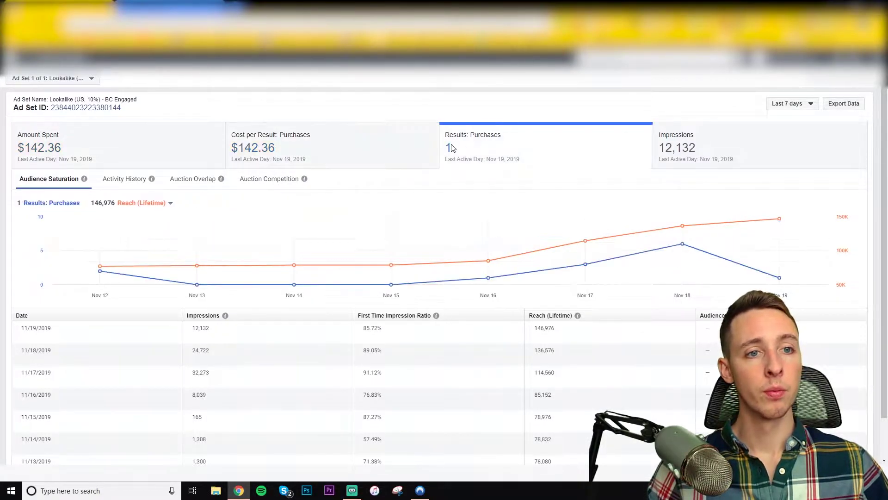
pyautogui.click(712, 157)
pyautogui.click(217, 157)
# Widen the range to Last 28 days and compare cost per purchase, purchases and amount spent.
pyautogui.click(791, 104)
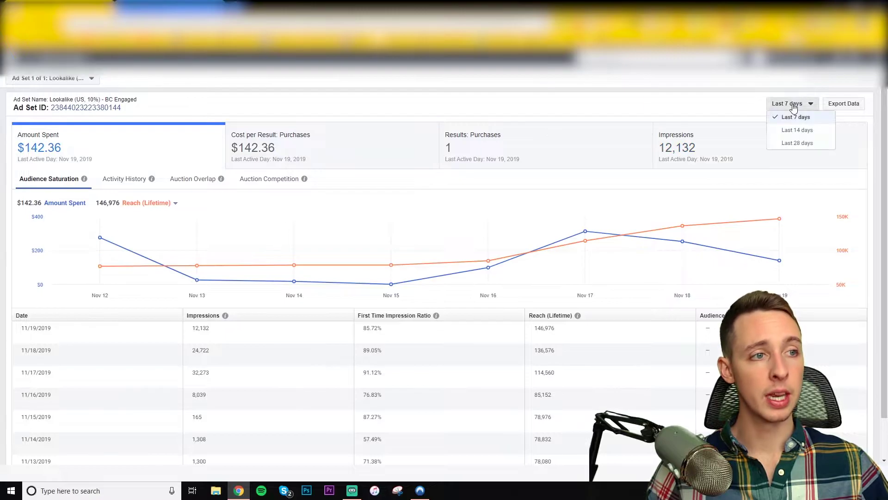
pyautogui.click(803, 144)
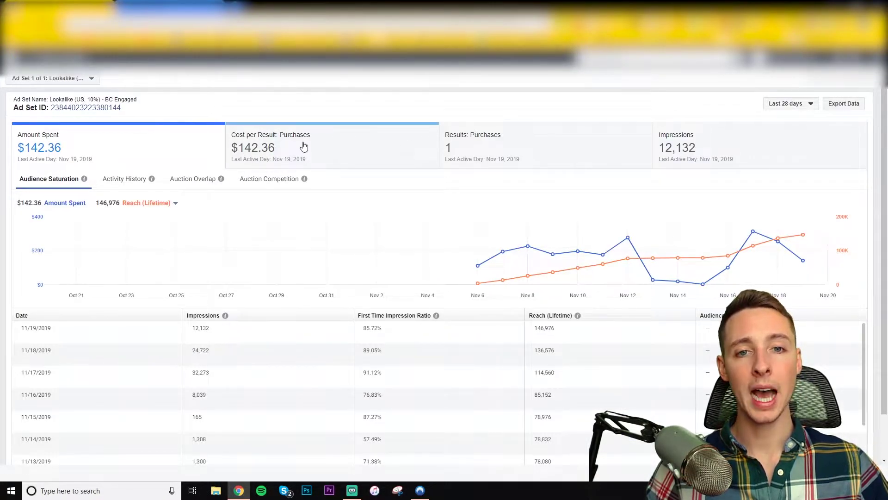
pyautogui.click(416, 141)
pyautogui.click(463, 143)
pyautogui.click(21, 157)
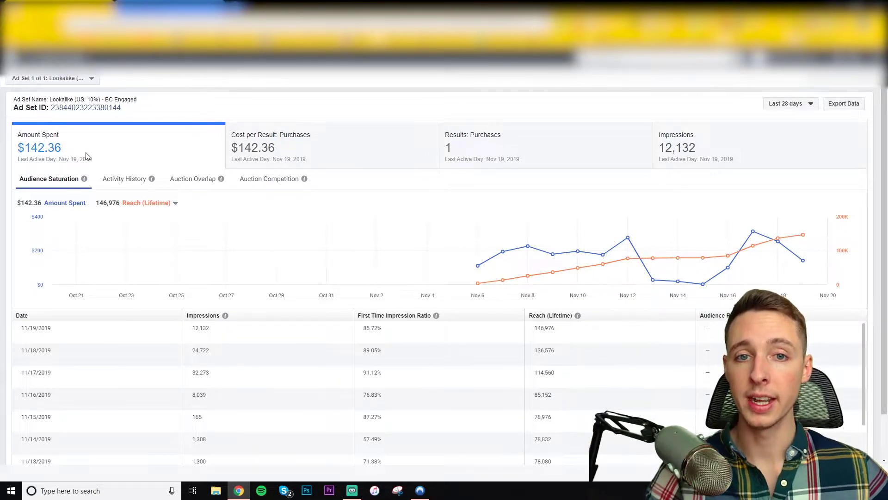
pyautogui.click(271, 139)
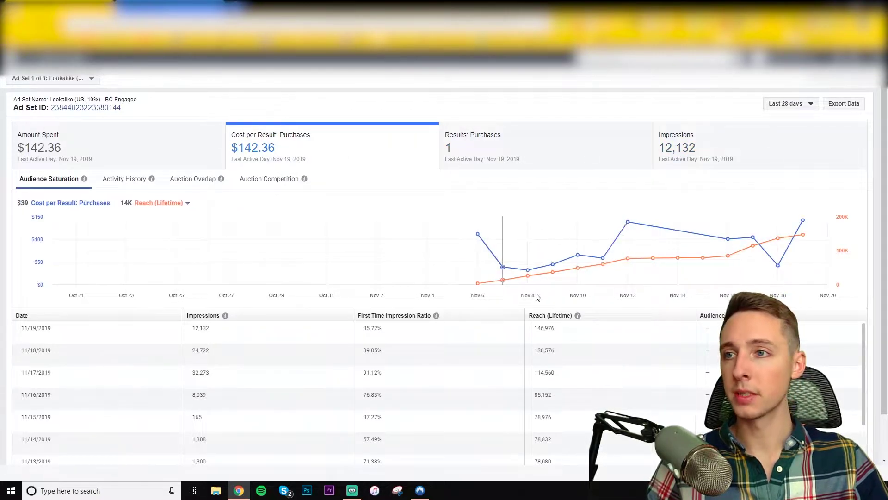
pyautogui.click(60, 138)
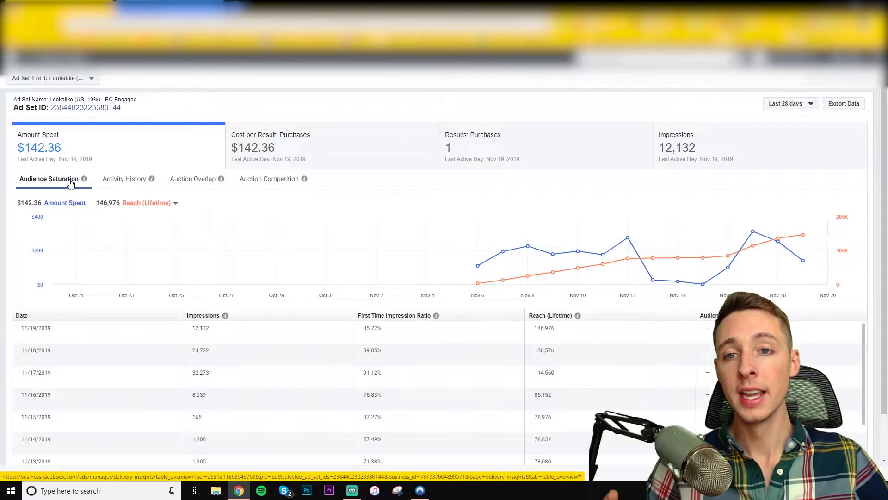
pyautogui.moveTo(83, 182)
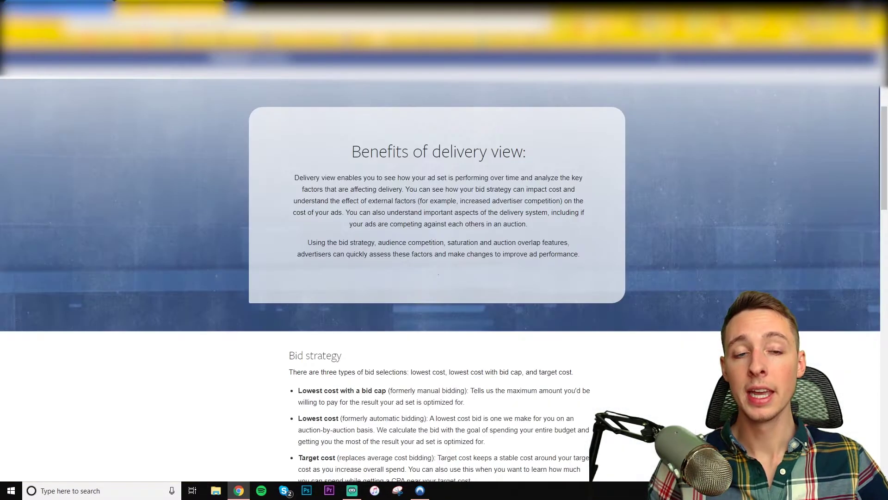
# Scroll the help article to the Audience Saturation heading, highlighting it, then head back to Ads Manager.
pyautogui.scroll(-15, 296, 304)
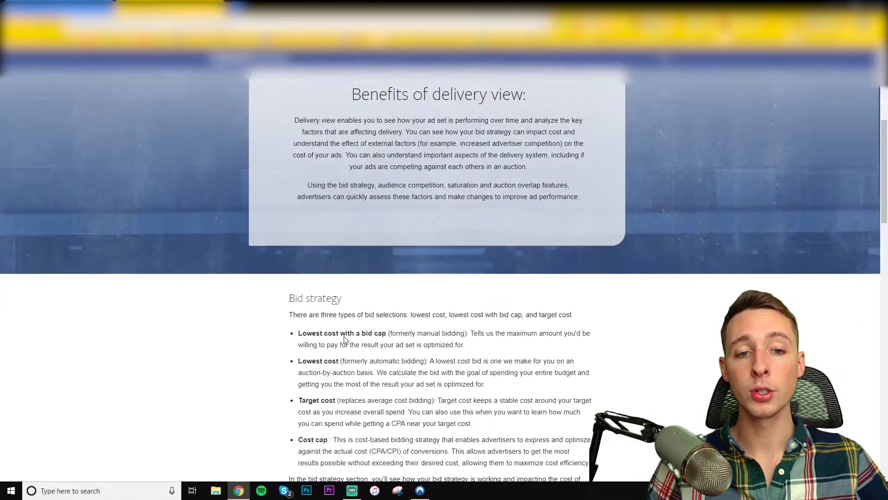
pyautogui.scroll(3, 240, 254)
pyautogui.scroll(-6, 236, 243)
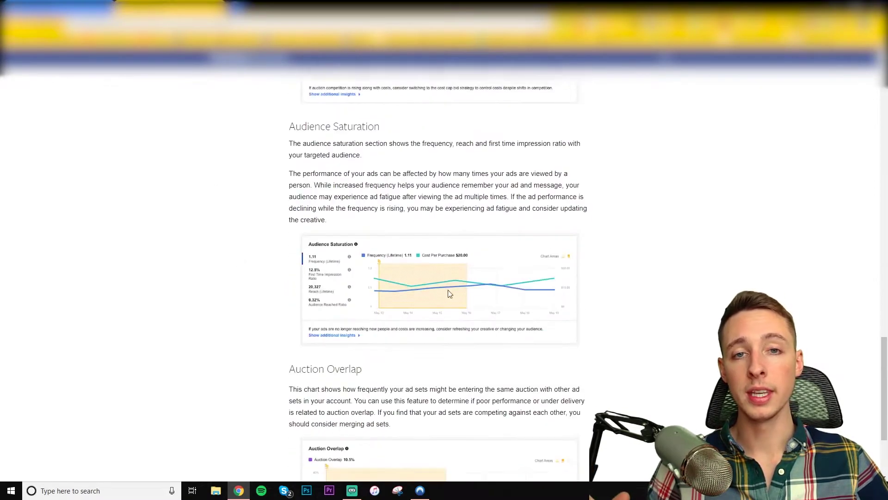
pyautogui.moveTo(231, 122); pyautogui.dragTo(231, 153)
pyautogui.click(231, 185)
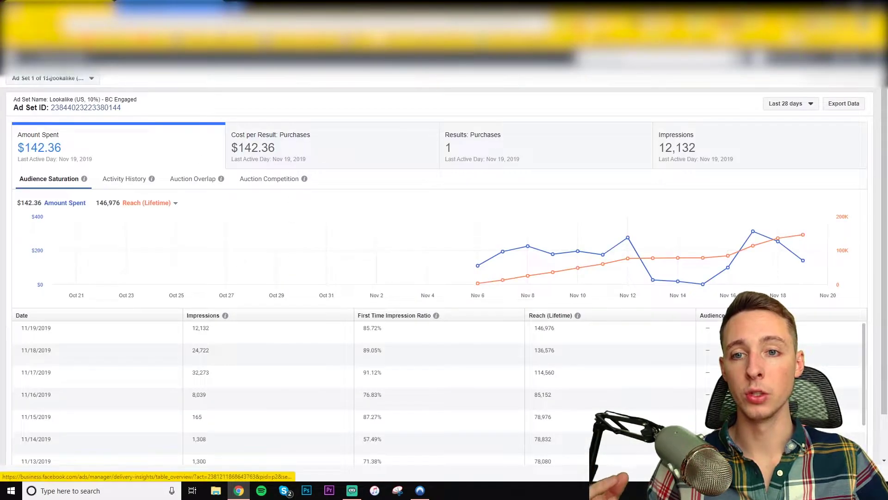
pyautogui.moveTo(83, 180)
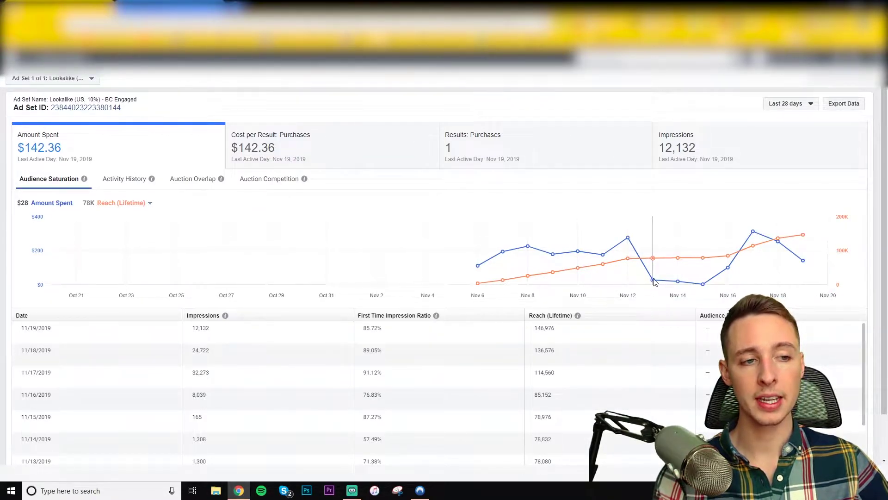
# Swap Reach (Lifetime) for First Time Impression Ratio as the metric compared with spend.
pyautogui.click(118, 205)
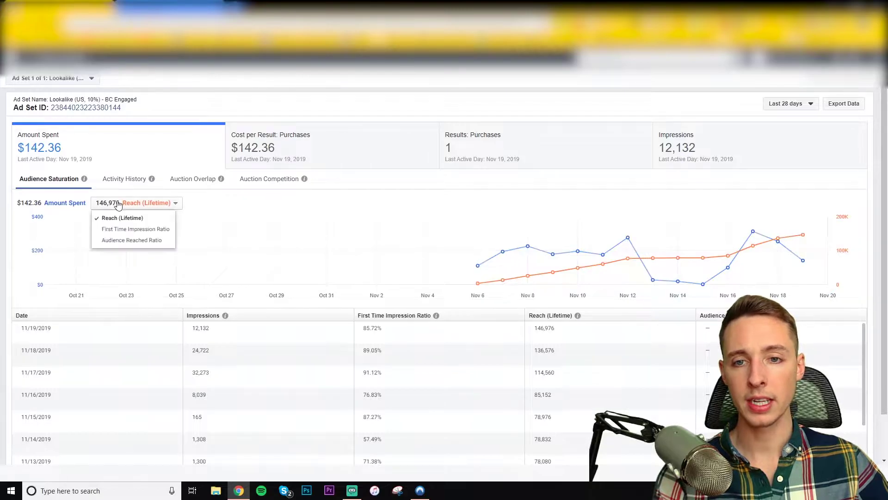
pyautogui.click(139, 233)
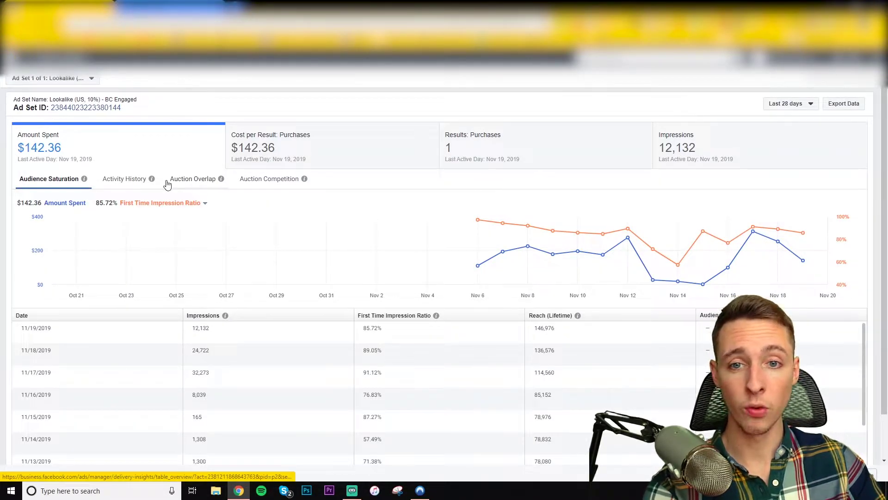
# Read the latest bid strategy change in Activity History, then show the Auction Overlap view.
pyautogui.click(118, 181)
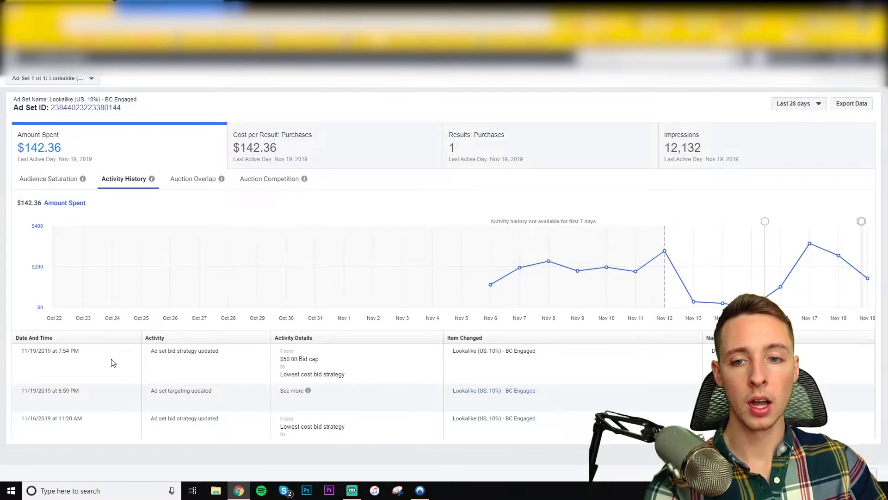
pyautogui.moveTo(39, 351); pyautogui.dragTo(537, 352)
pyautogui.click(381, 439)
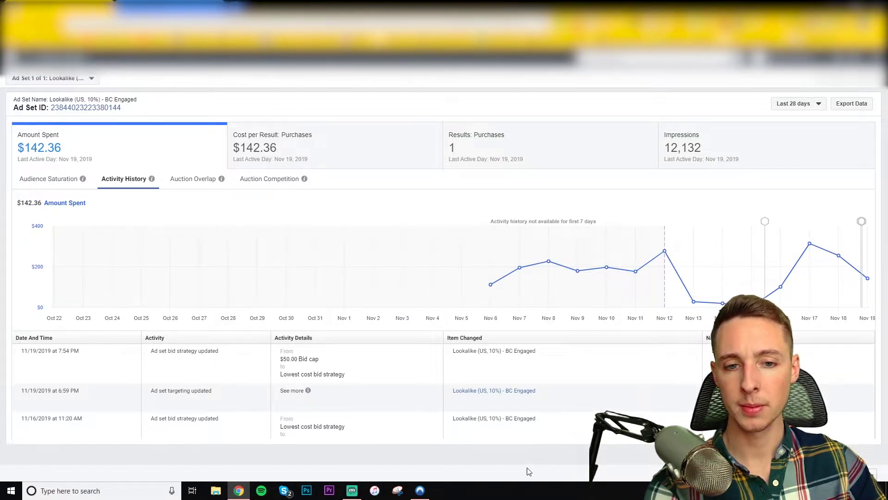
pyautogui.click(191, 179)
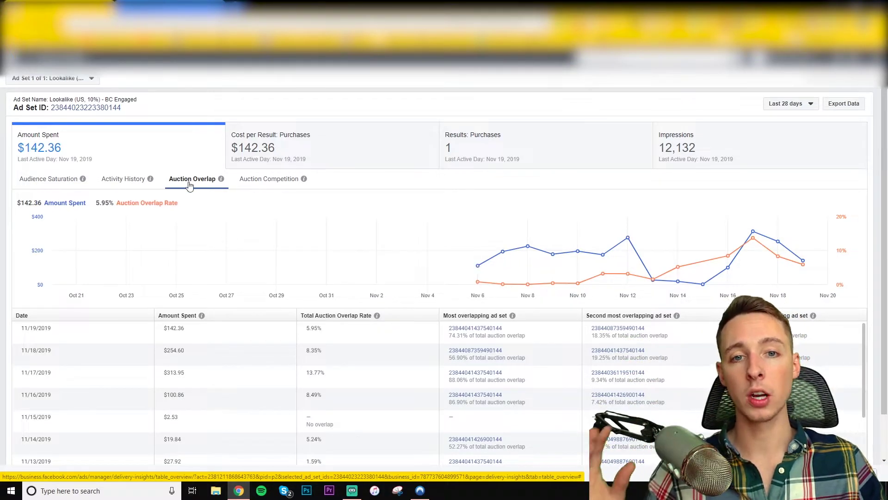
# Show the ad set's Auction Competition view with its daily bids.
pyautogui.moveTo(221, 184)
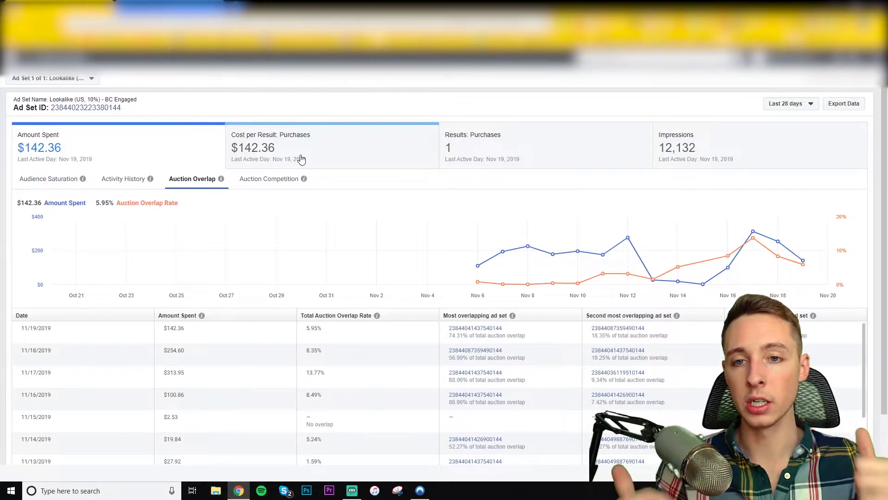
pyautogui.click(268, 179)
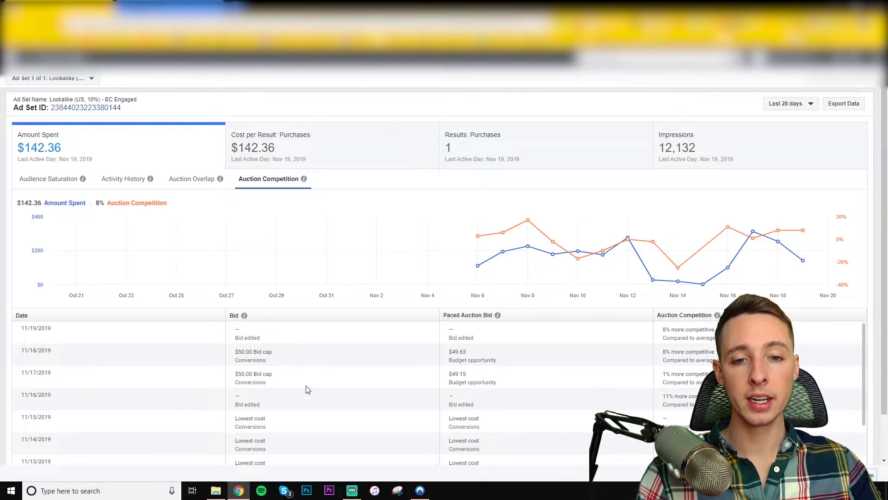
# Highlight the $50.00 bid cap entries for 11/16 through 11/18 in the Auction Competition table.
pyautogui.moveTo(274, 374)
pyautogui.mouseDown()
pyautogui.moveTo(224, 379)
pyautogui.moveTo(274, 375)
pyautogui.mouseUp()
pyautogui.click(233, 377)
pyautogui.click(274, 376)
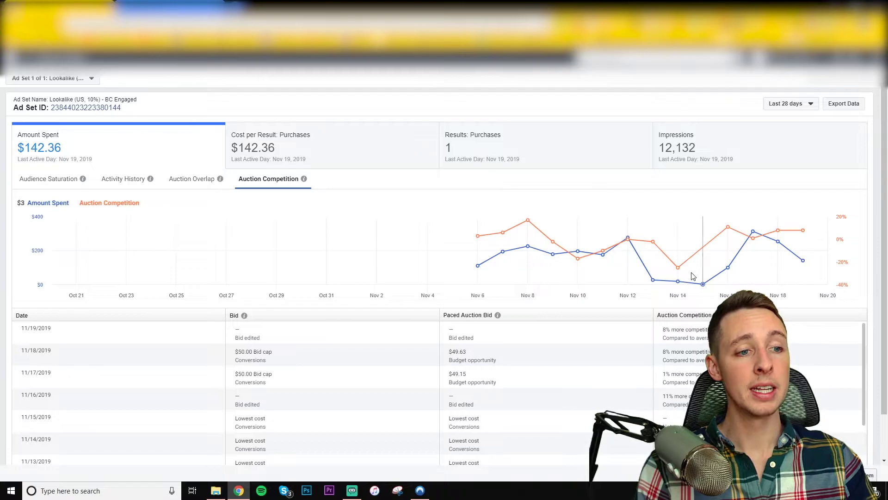
pyautogui.moveTo(271, 384); pyautogui.dragTo(207, 369)
pyautogui.click(202, 368)
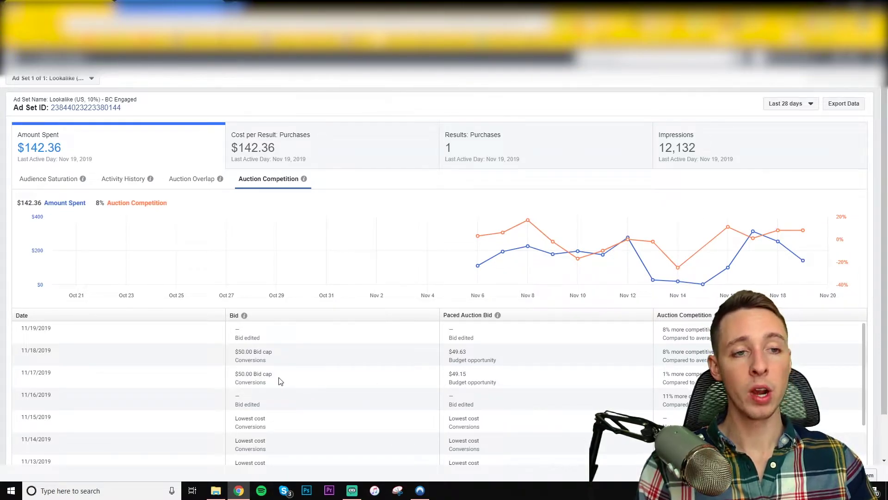
pyautogui.moveTo(696, 396)
pyautogui.mouseDown()
pyautogui.moveTo(661, 351)
pyautogui.moveTo(662, 331)
pyautogui.moveTo(683, 331)
pyautogui.moveTo(694, 398)
pyautogui.mouseUp()
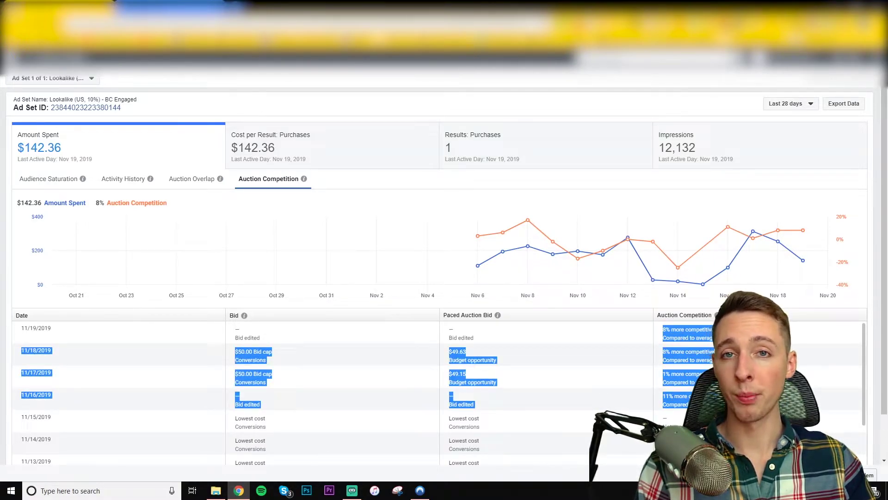
pyautogui.click(693, 397)
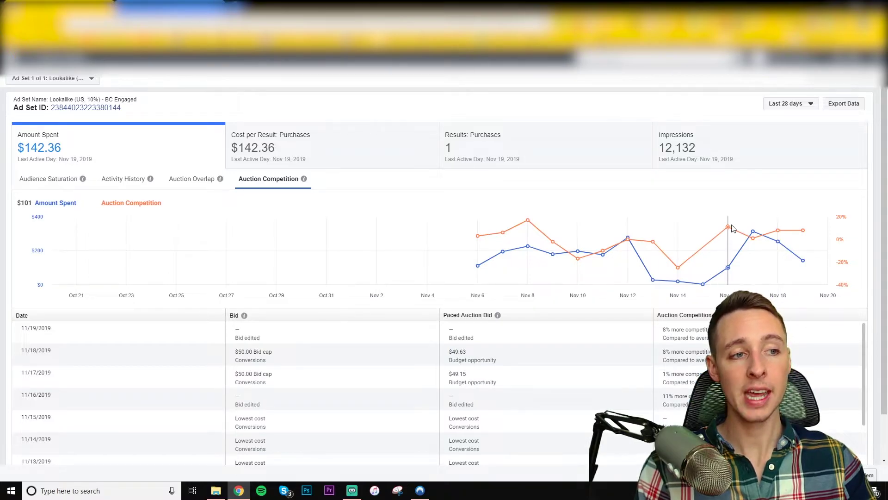
pyautogui.moveTo(758, 231)
pyautogui.moveTo(803, 232)
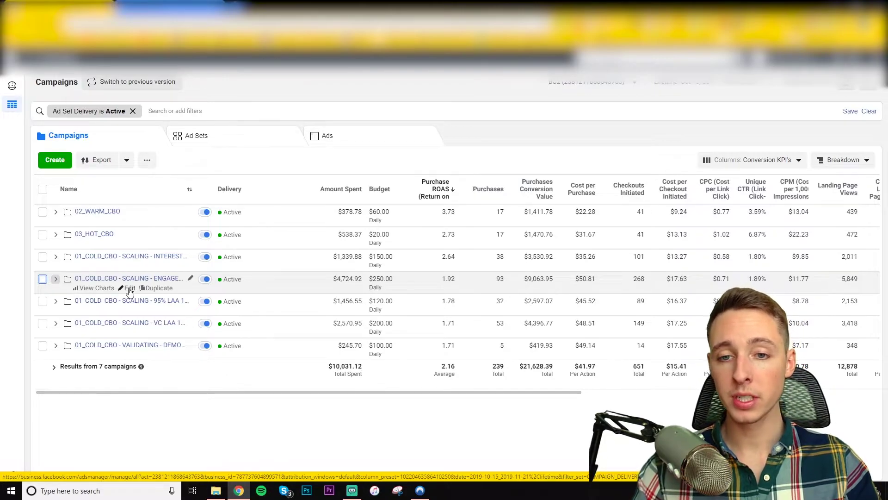
# Edit the ENGAGED LAA scaling campaign and open its campaign bid strategy options.
pyautogui.click(125, 289)
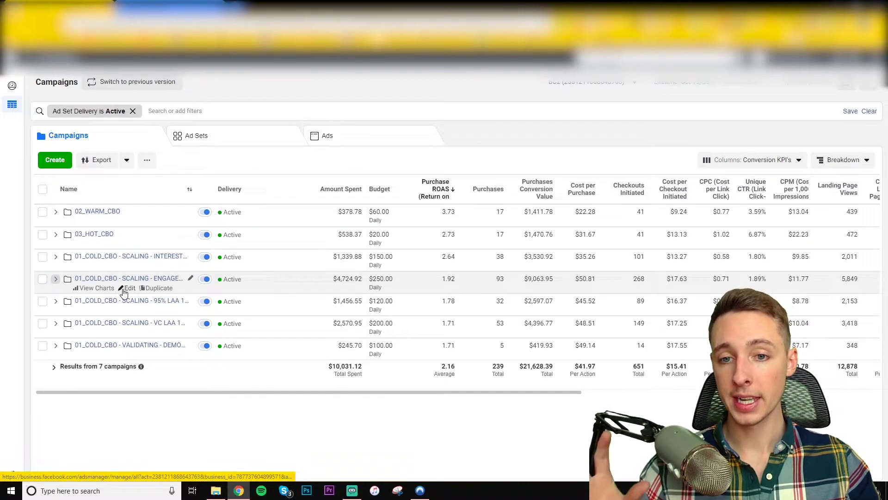
pyautogui.scroll(-1, 579, 299)
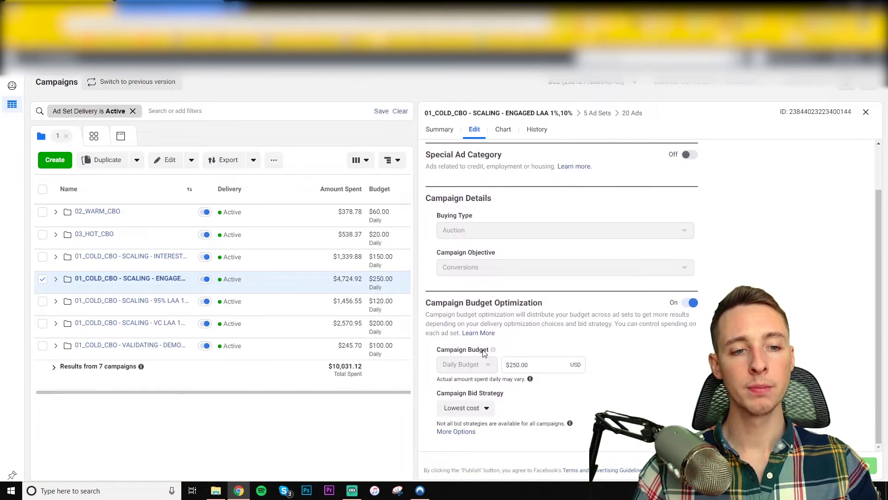
pyautogui.moveTo(508, 394)
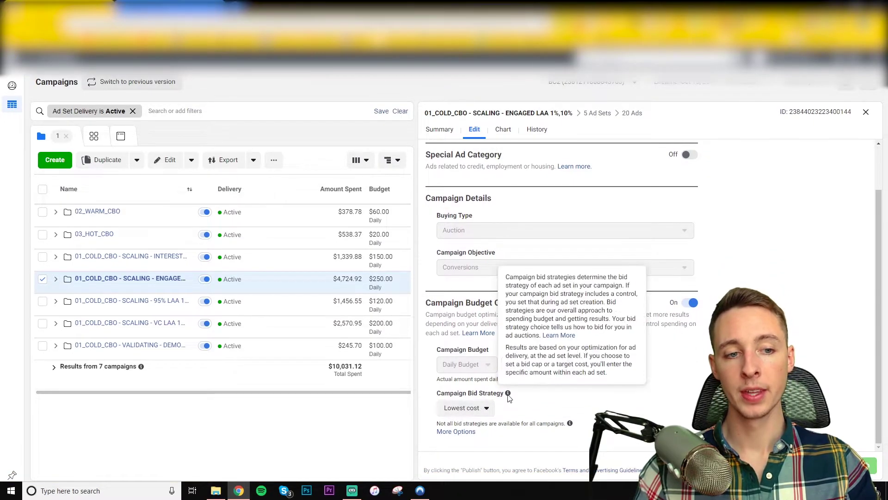
pyautogui.click(483, 408)
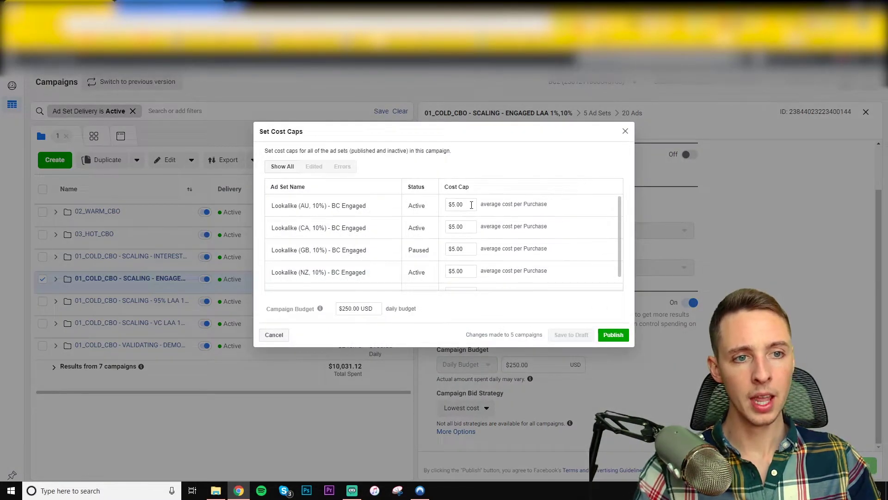
# Inspect the AU ad set's $5.00 cost cap, leaving the value unchanged.
pyautogui.moveTo(474, 205); pyautogui.dragTo(442, 207)
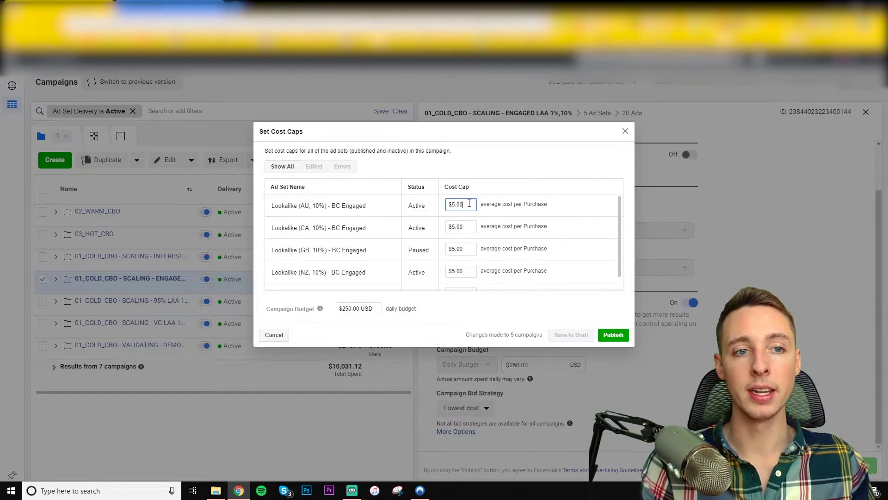
pyautogui.click(469, 200)
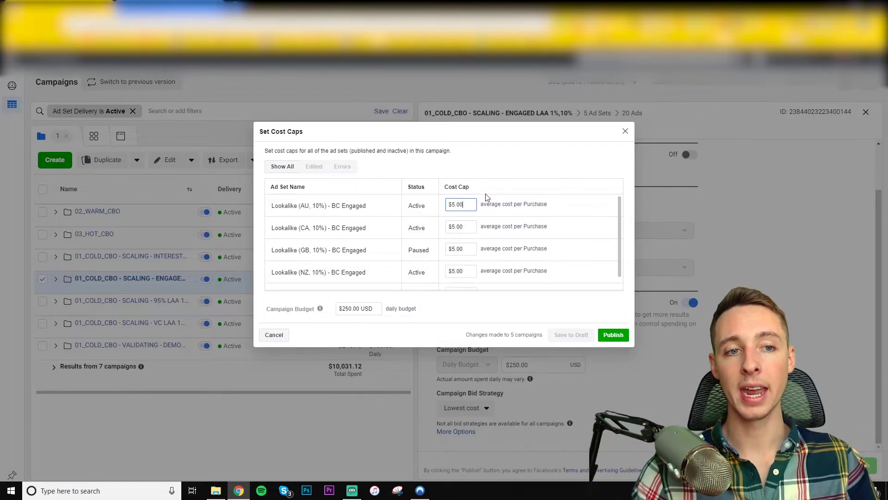
pyautogui.doubleClick(466, 204)
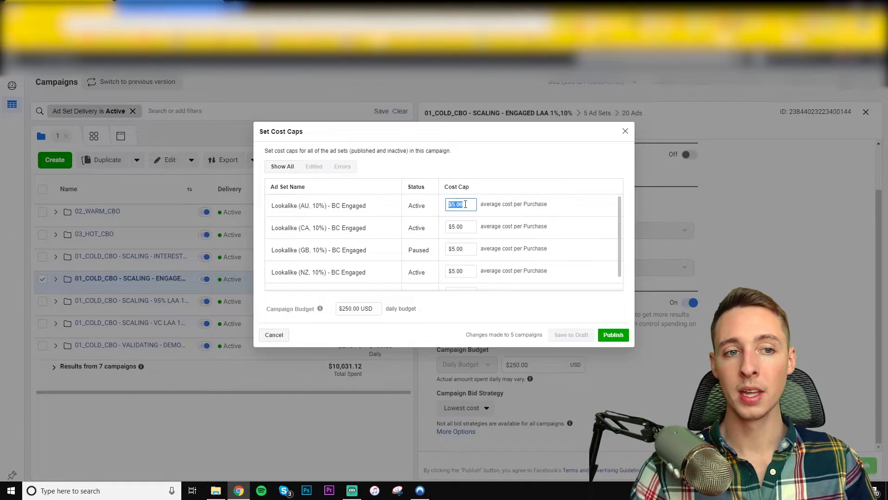
pyautogui.click(465, 204)
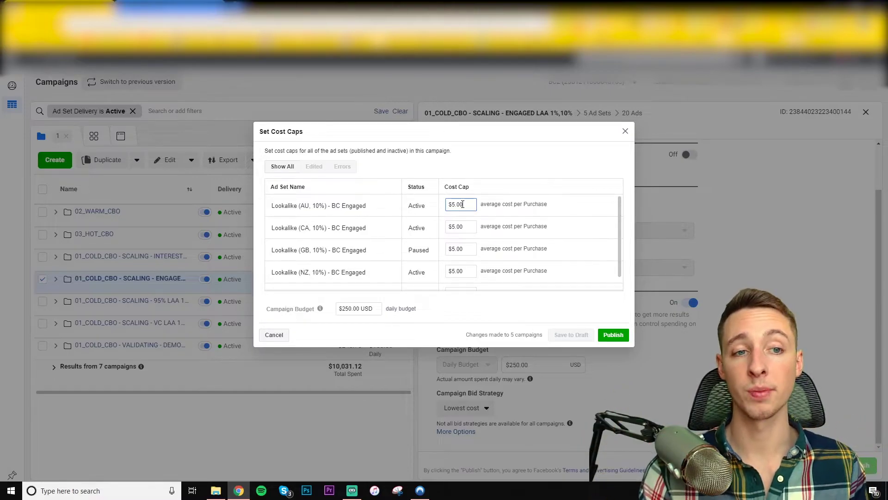
pyautogui.doubleClick(462, 204)
pyautogui.click(483, 191)
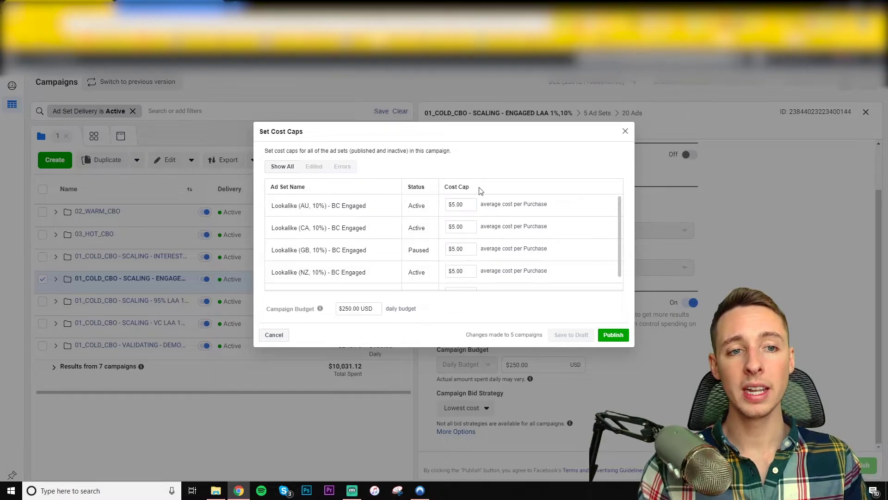
pyautogui.doubleClick(456, 204)
pyautogui.click(500, 199)
pyautogui.click(475, 206)
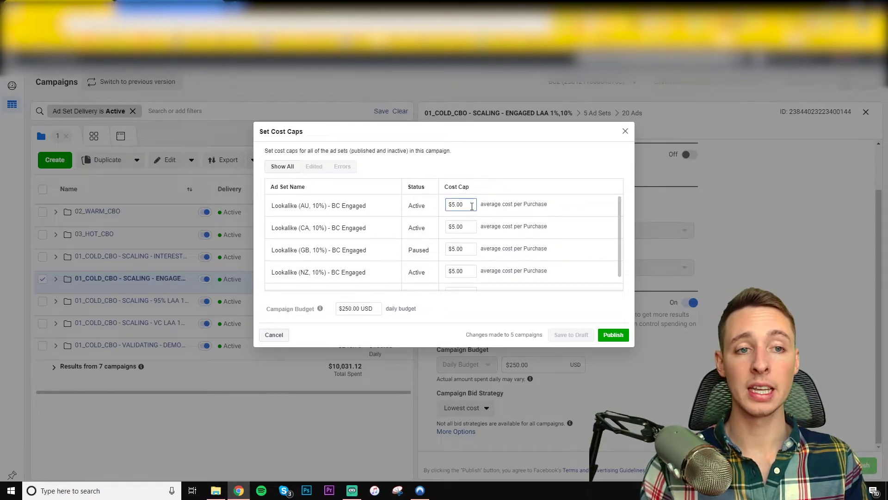
pyautogui.moveTo(472, 206); pyautogui.dragTo(444, 208)
pyautogui.click(482, 193)
pyautogui.click(474, 204)
pyautogui.click(493, 190)
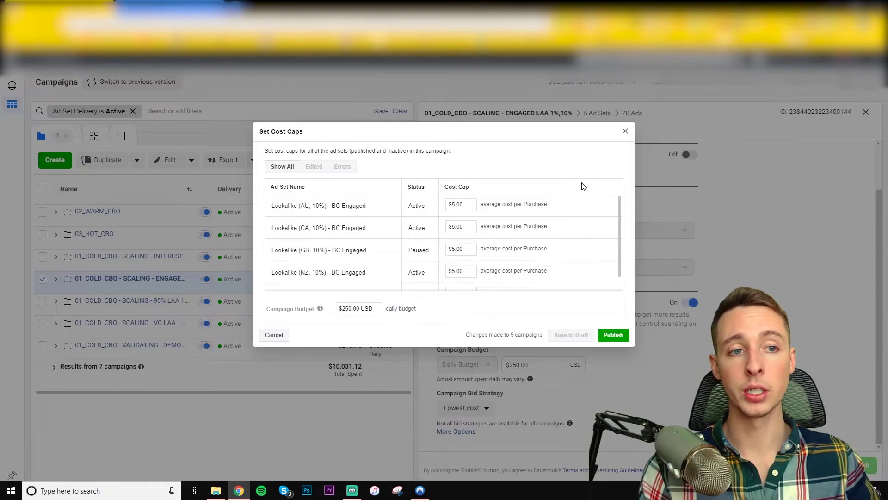
# Discard the cost caps and switch to Target cost, checking the AU ad set's $5.00 target.
pyautogui.click(625, 131)
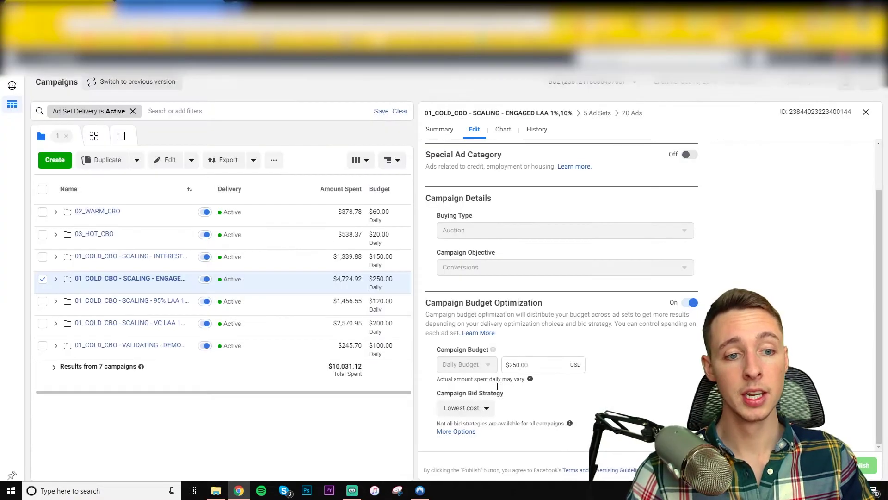
pyautogui.click(486, 408)
pyautogui.moveTo(476, 377)
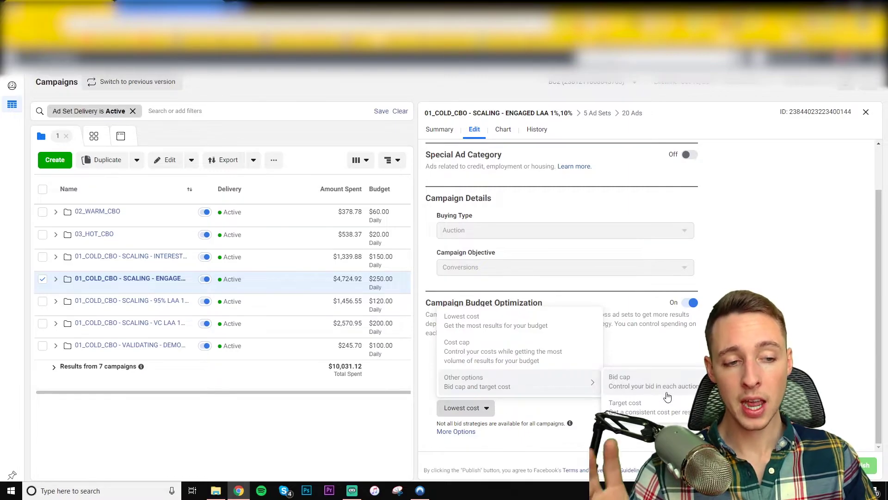
pyautogui.click(663, 412)
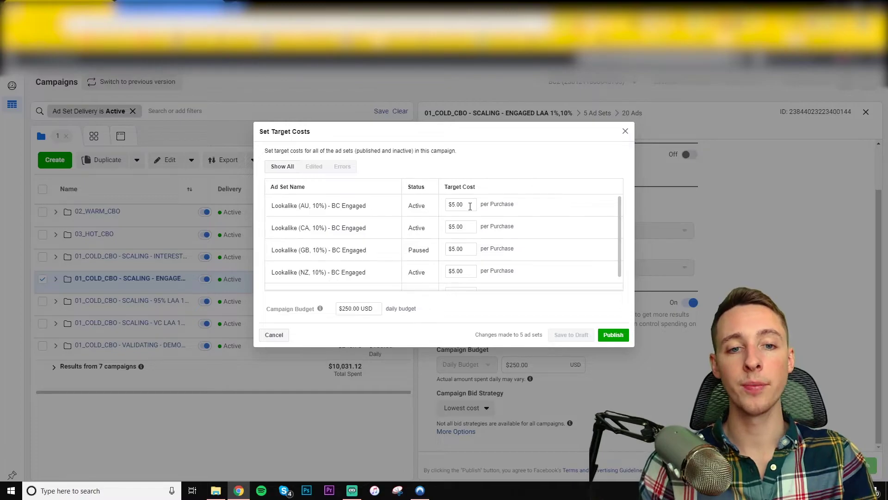
pyautogui.click(470, 206)
pyautogui.click(497, 174)
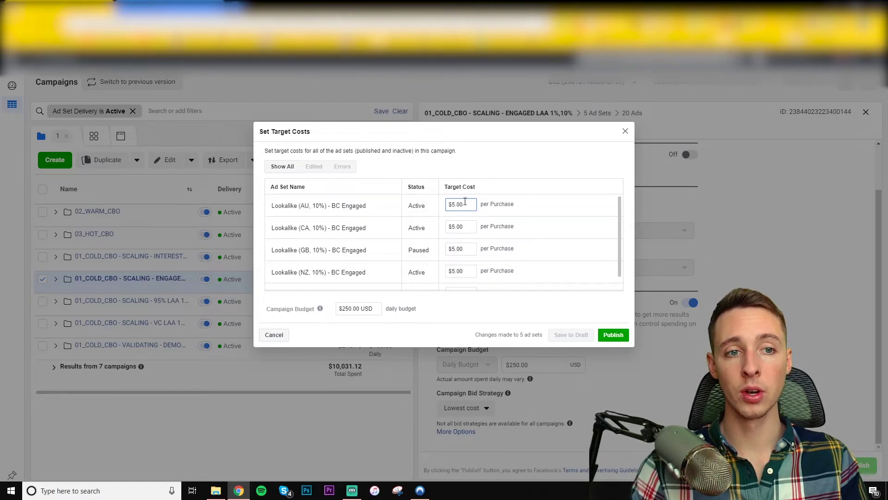
# Discard the target cost settings and switch the bid strategy to Other options > Bid cap.
pyautogui.click(625, 134)
pyautogui.click(466, 407)
pyautogui.moveTo(573, 383)
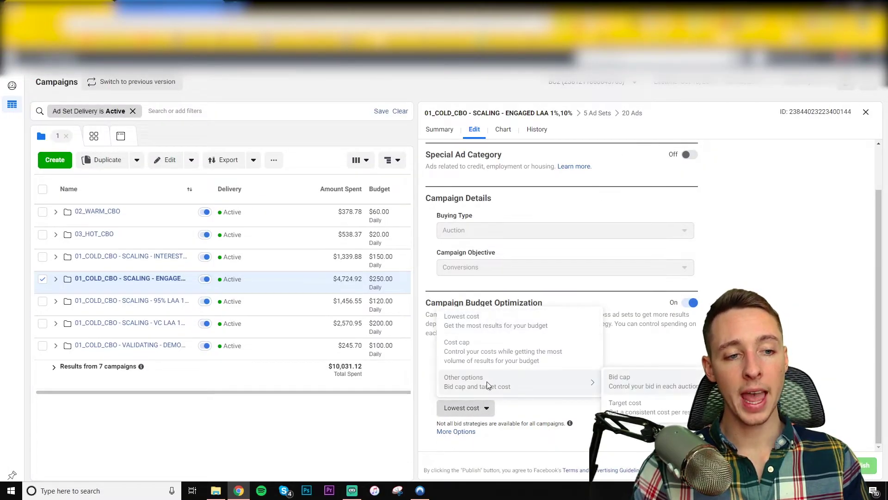
pyautogui.click(656, 390)
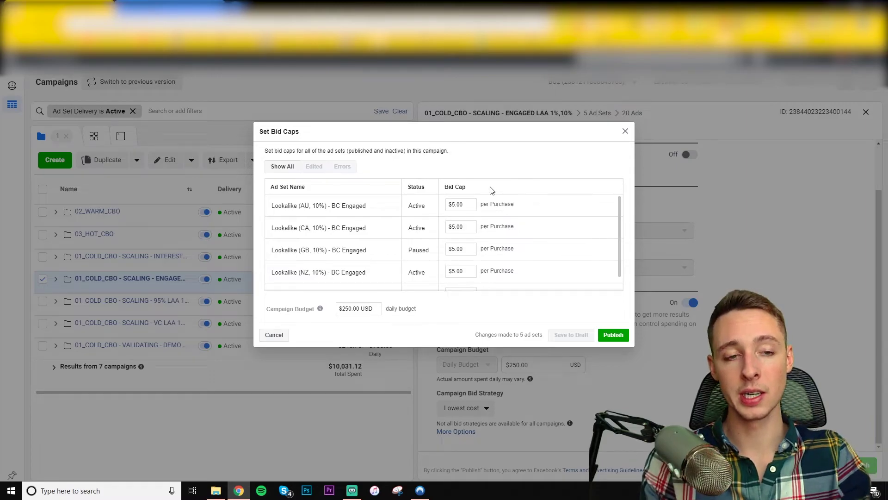
# Select the AU ad set's $5.00 bid cap, then leave it unchanged.
pyautogui.moveTo(463, 204); pyautogui.dragTo(448, 205)
pyautogui.click(465, 204)
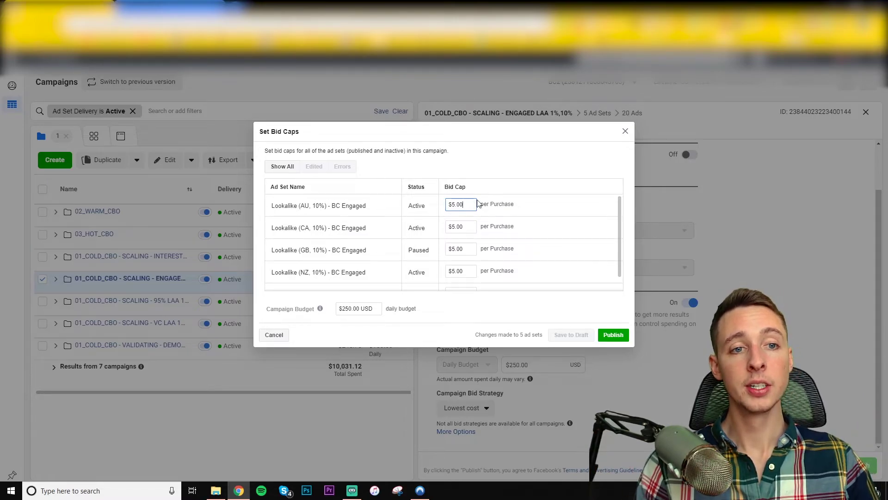
pyautogui.moveTo(478, 203); pyautogui.dragTo(443, 208)
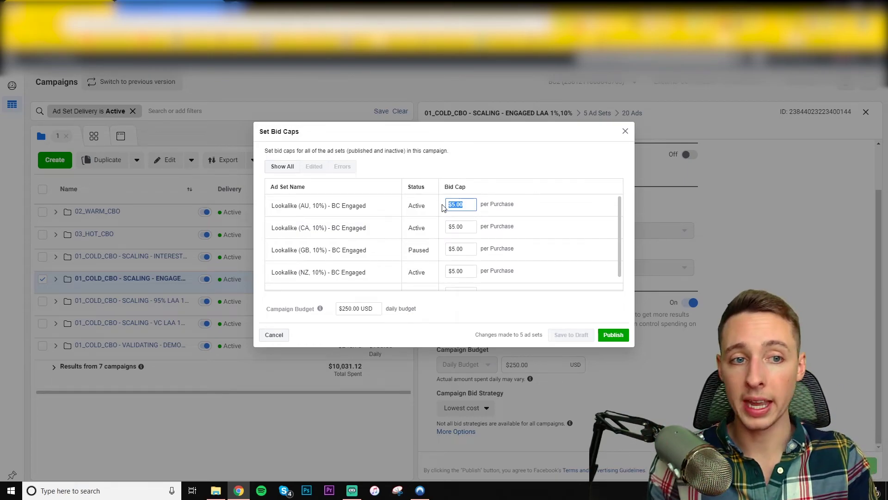
pyautogui.click(469, 203)
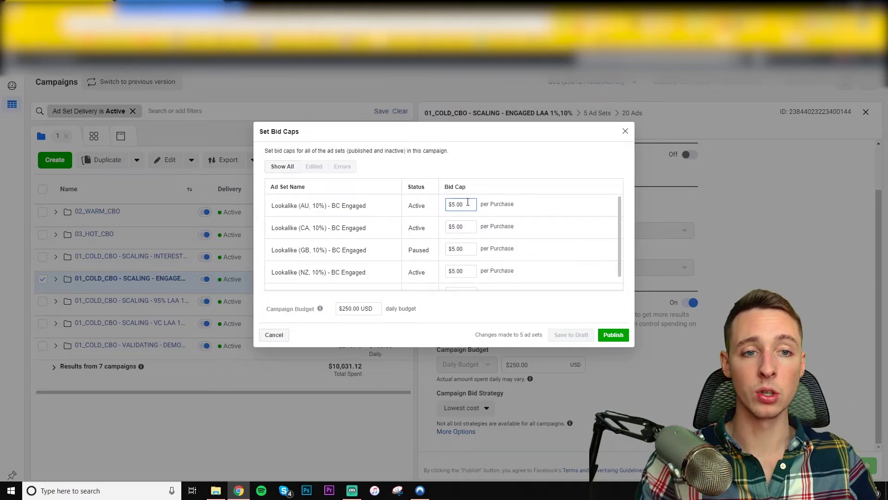
pyautogui.moveTo(470, 206); pyautogui.dragTo(437, 204)
pyautogui.click(437, 203)
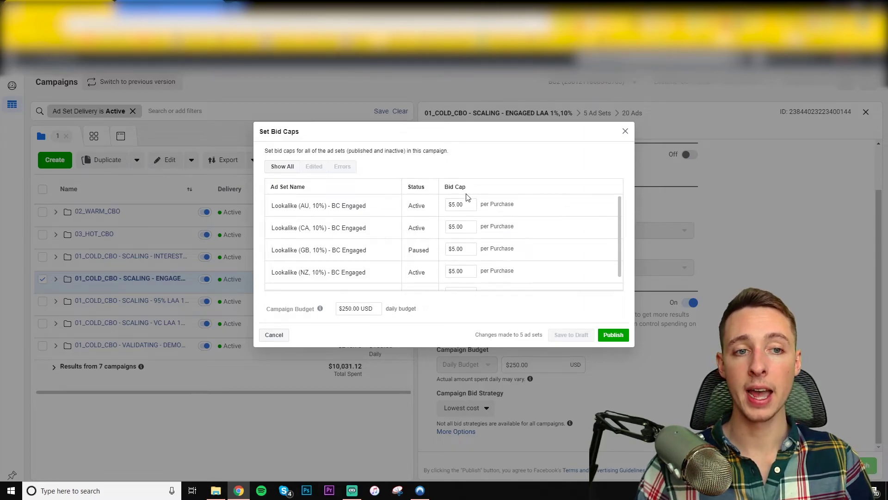
# Set each Lookalike ad set's bid cap, including AU, GB and NZ, to $50.00.
pyautogui.moveTo(481, 204); pyautogui.dragTo(450, 207)
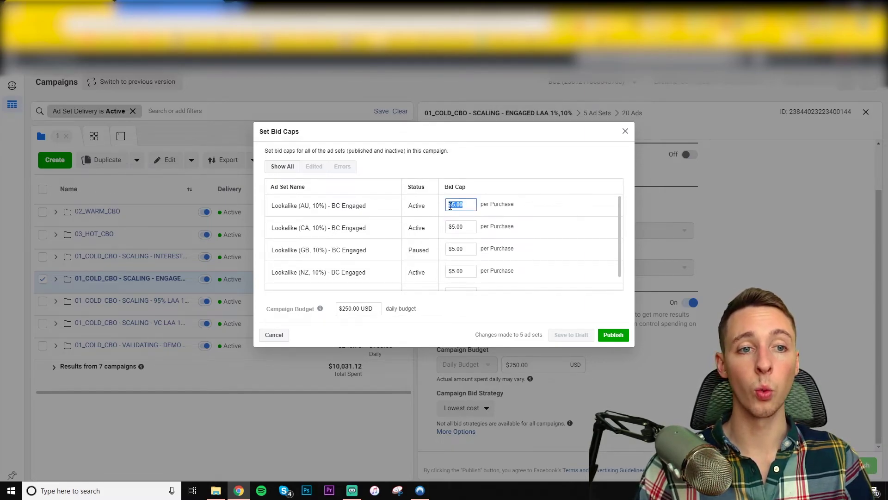
pyautogui.write('50')
pyautogui.press('Tab')
pyautogui.write('50')
pyautogui.press('Tab')
pyautogui.write('5')
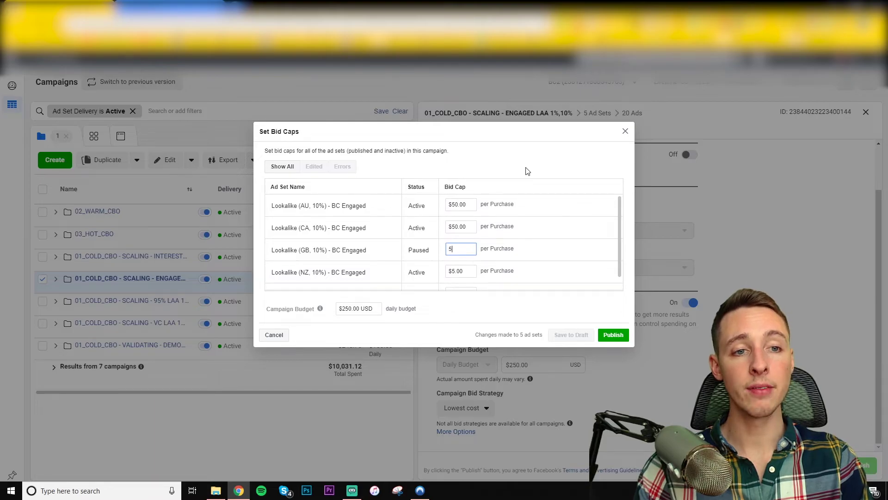
pyautogui.write('0')
pyautogui.press('Tab')
pyautogui.write('50')
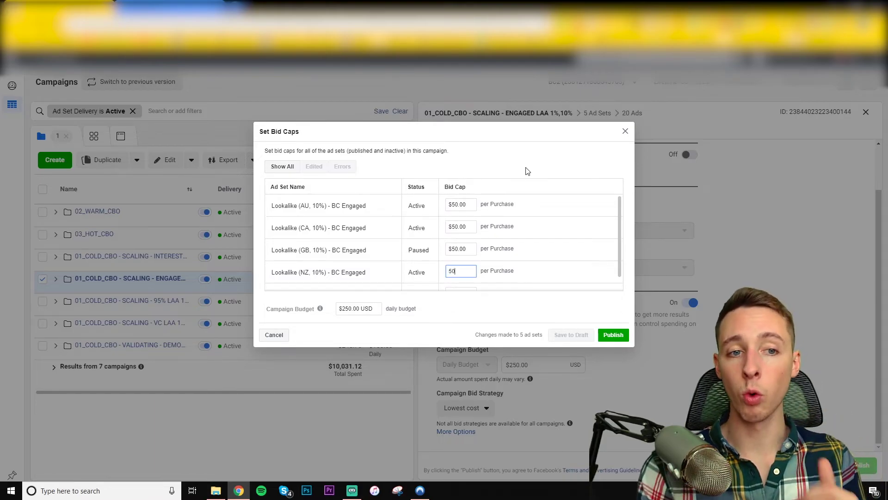
pyautogui.click(496, 158)
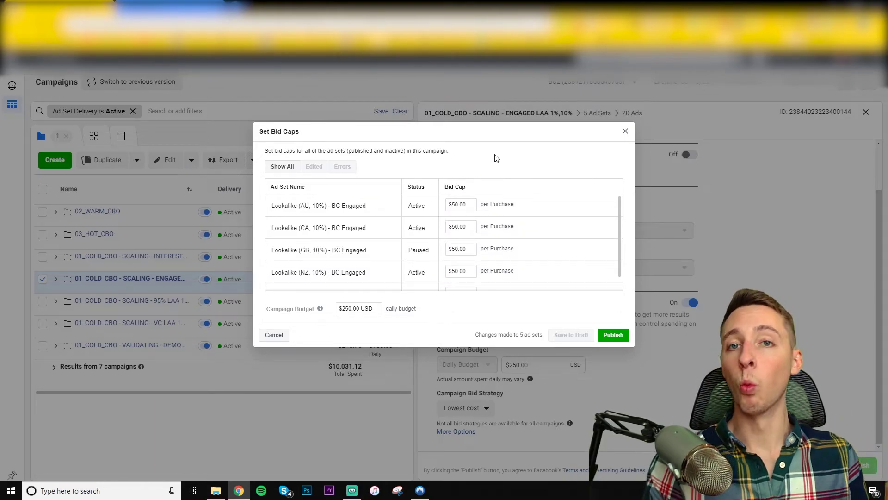
# Close Set Bid Caps without publishing and check the bid strategy list again.
pyautogui.click(625, 132)
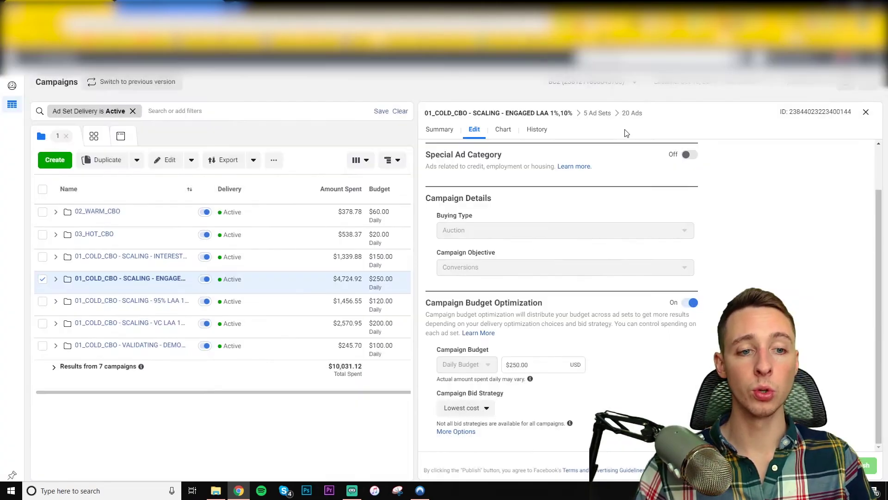
pyautogui.click(481, 408)
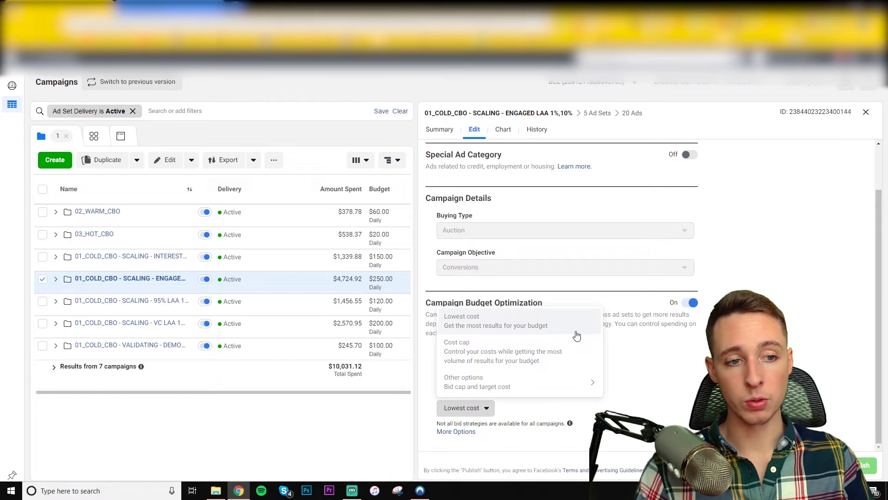
pyautogui.click(646, 366)
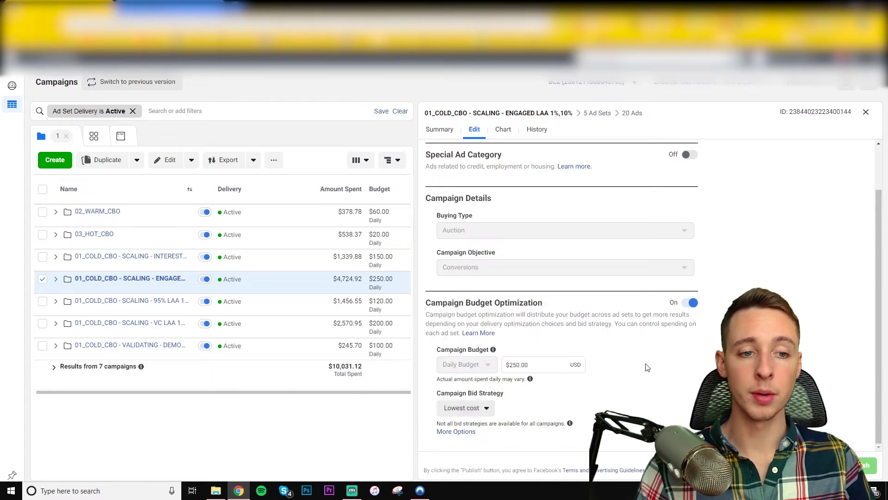
pyautogui.click(487, 409)
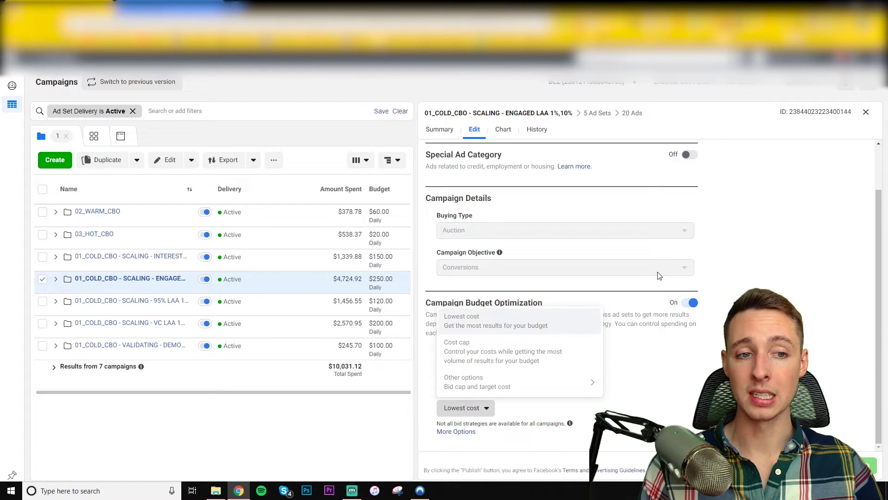
# View Delivery Insights for the Lookalike (AU, 10%) ad set: $34.67 spent, 2 purchases.
pyautogui.click(807, 210)
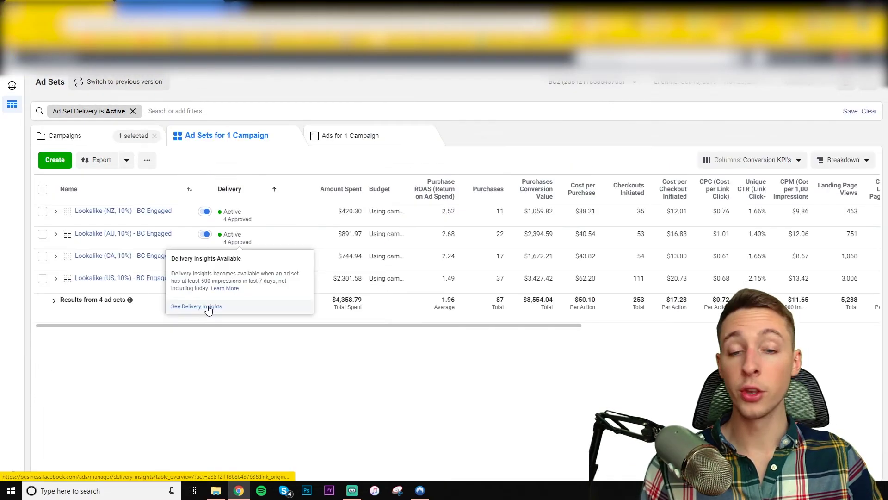
pyautogui.click(209, 306)
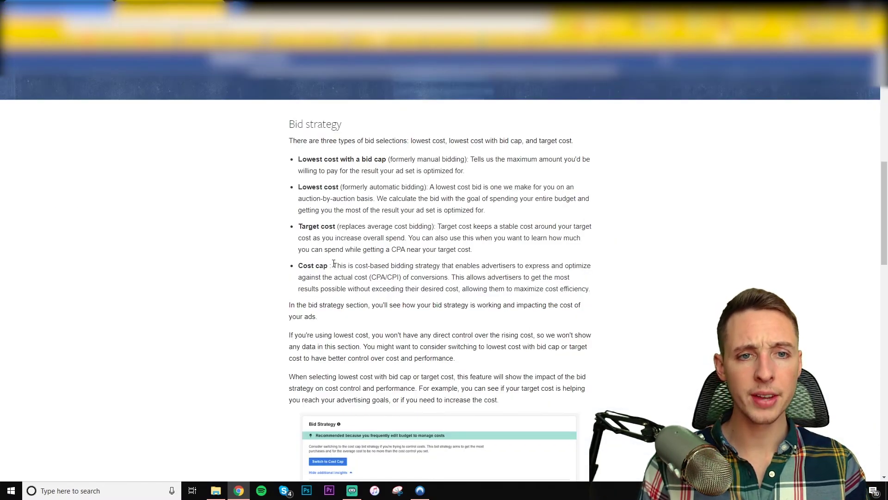
pyautogui.scroll(-6, 289, 129)
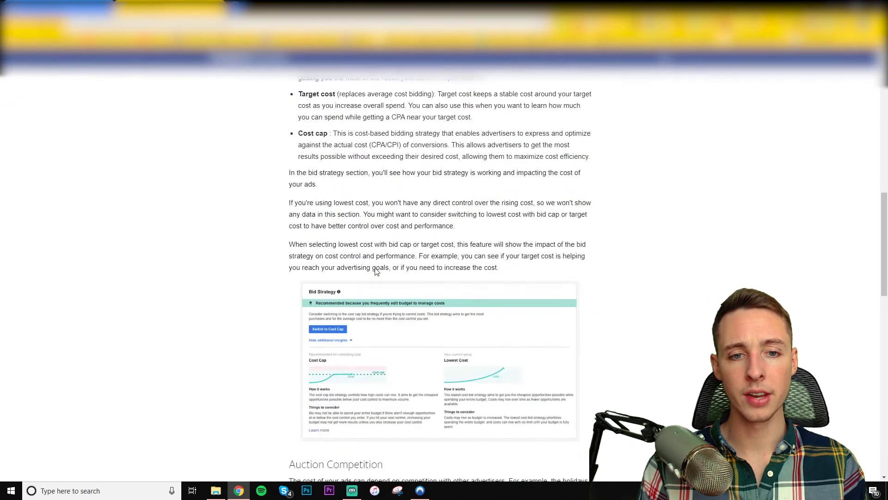
pyautogui.scroll(5, 222, 287)
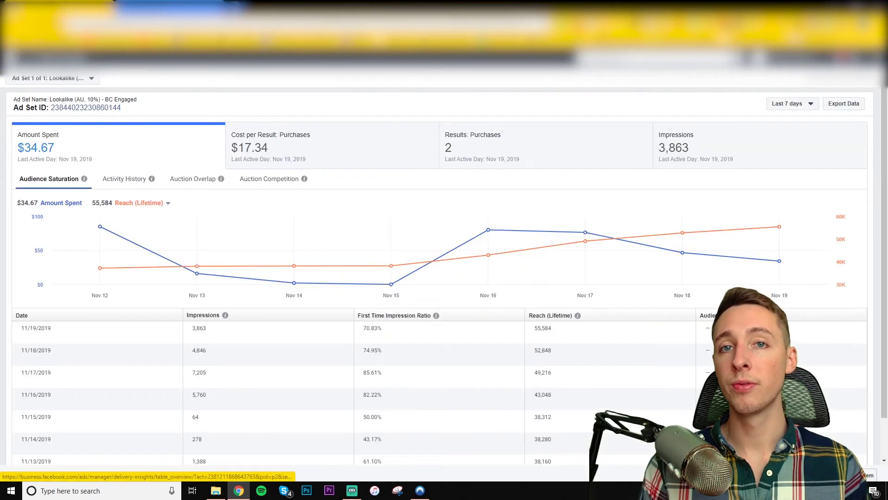